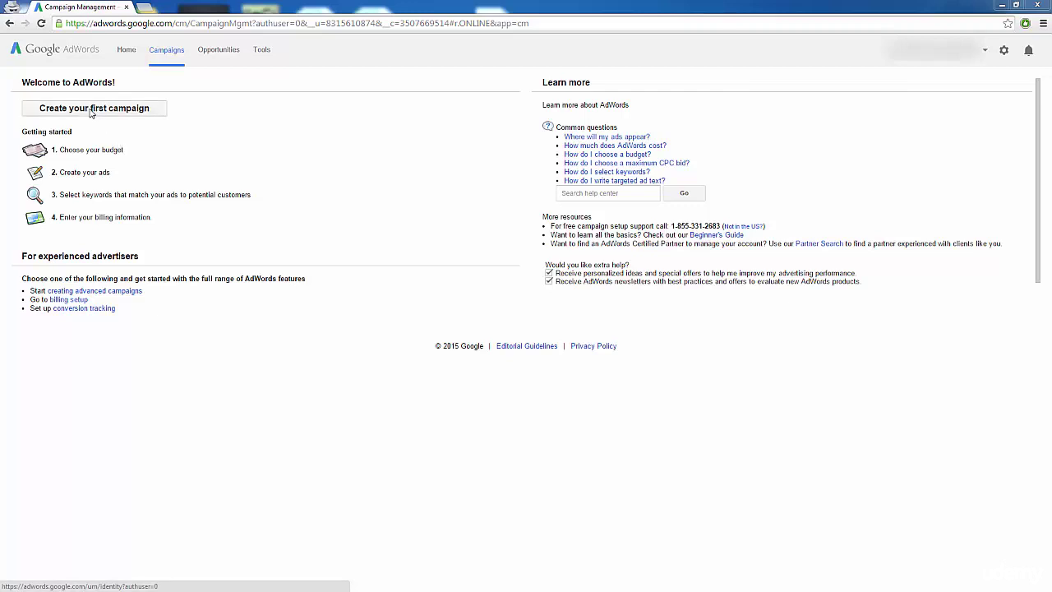
- Start creating the first campaign and choose Online video as its type
click(90, 112)
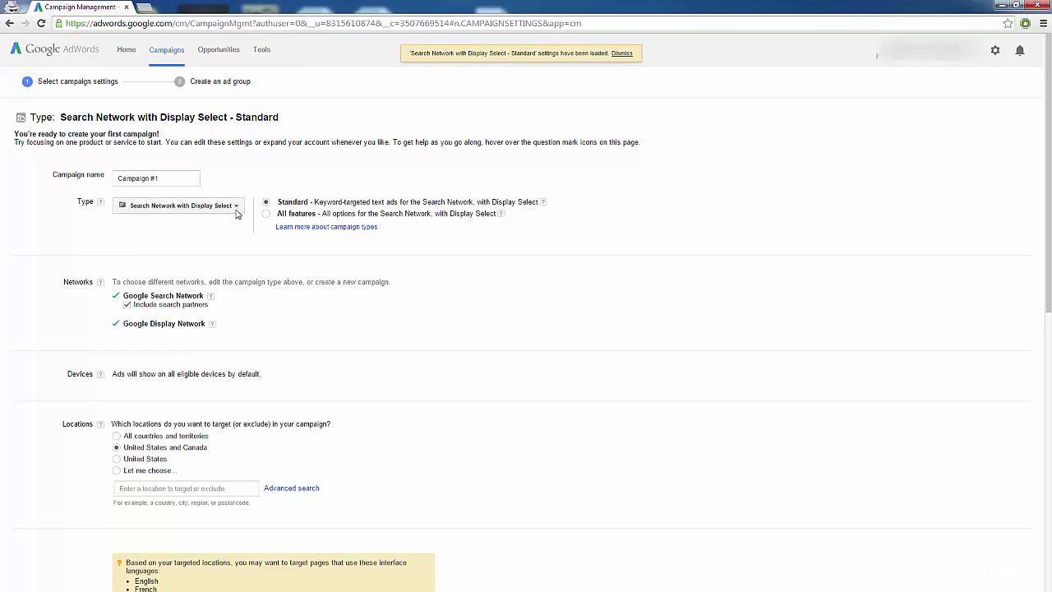
click(238, 209)
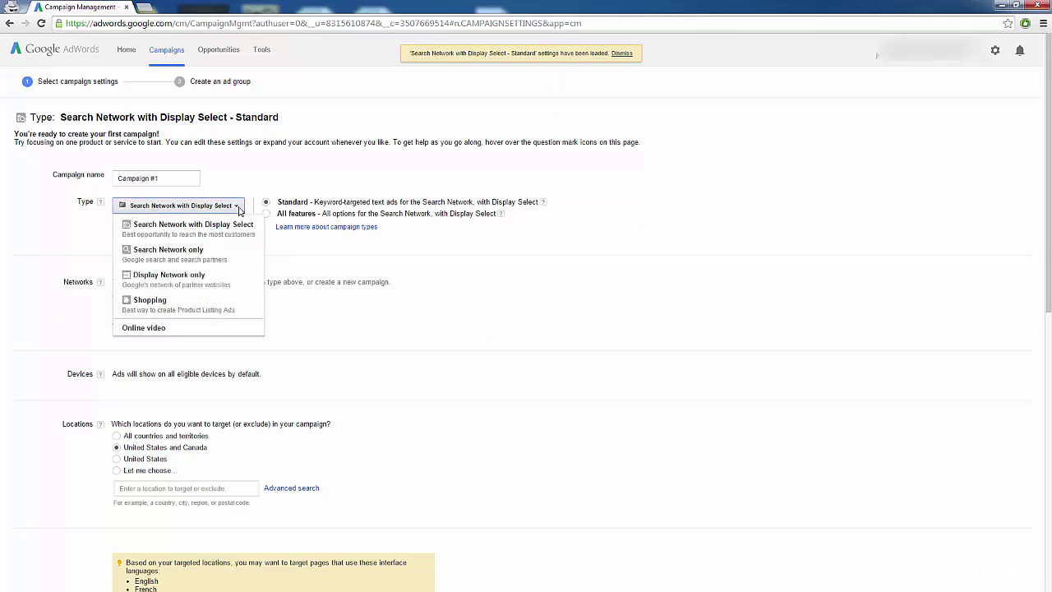
click(171, 327)
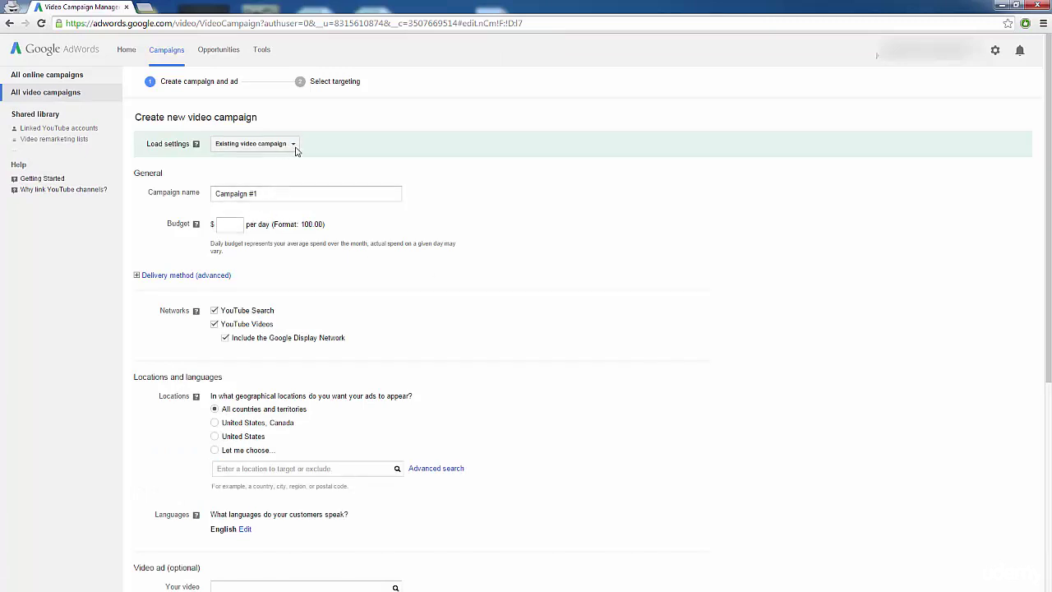
- Name the video campaign "Demo Ad For Tutorial" and set its budget to $5.00 per day
click(226, 194)
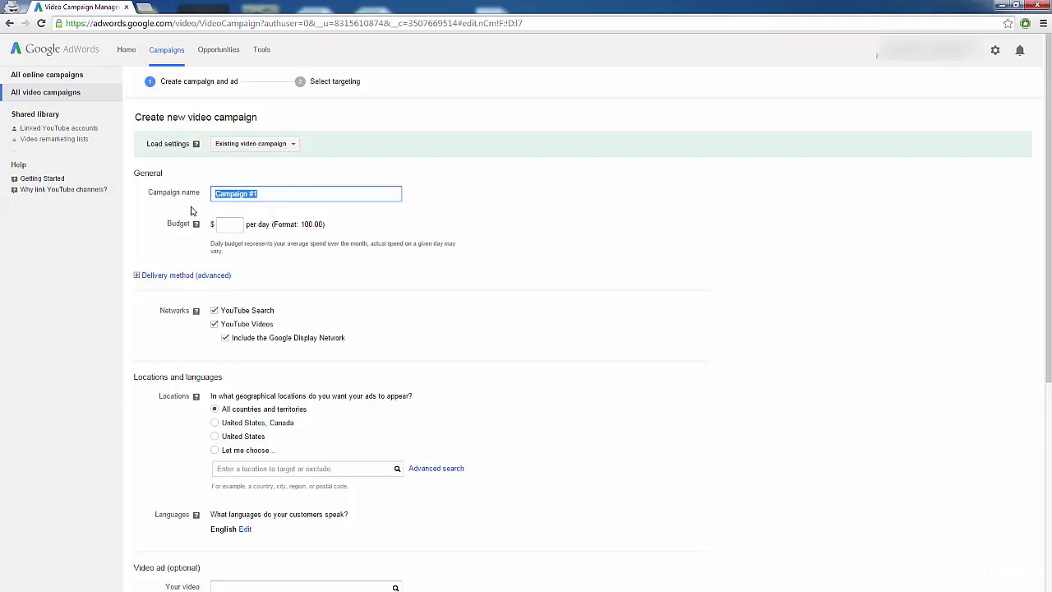
text(Demo Ad For Tutorial)
click(235, 225)
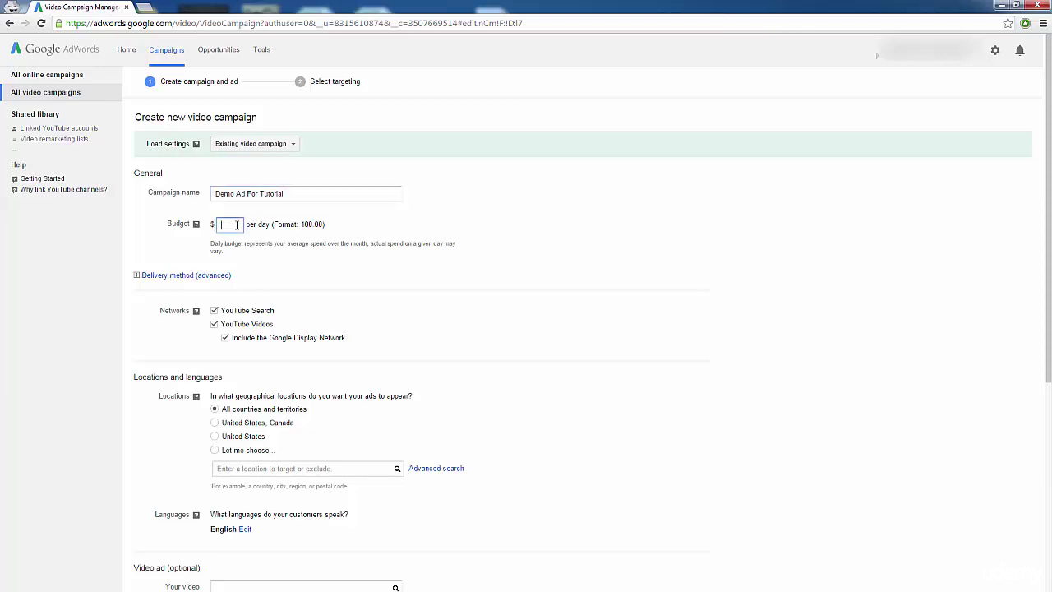
text(5.00)
key(Tab)
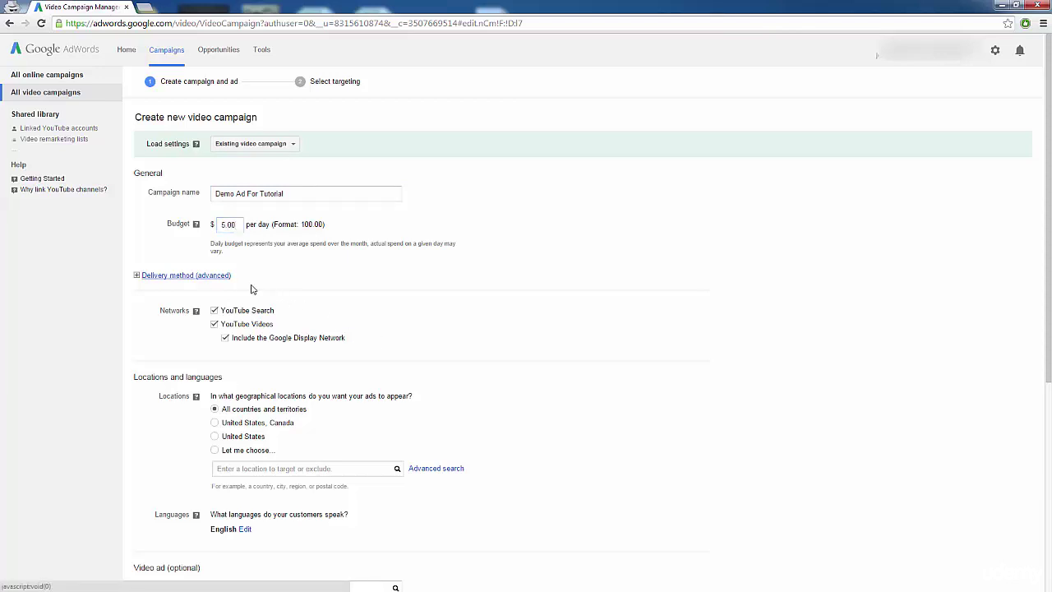
- Review the advanced delivery method options and the campaign's network settings
click(156, 278)
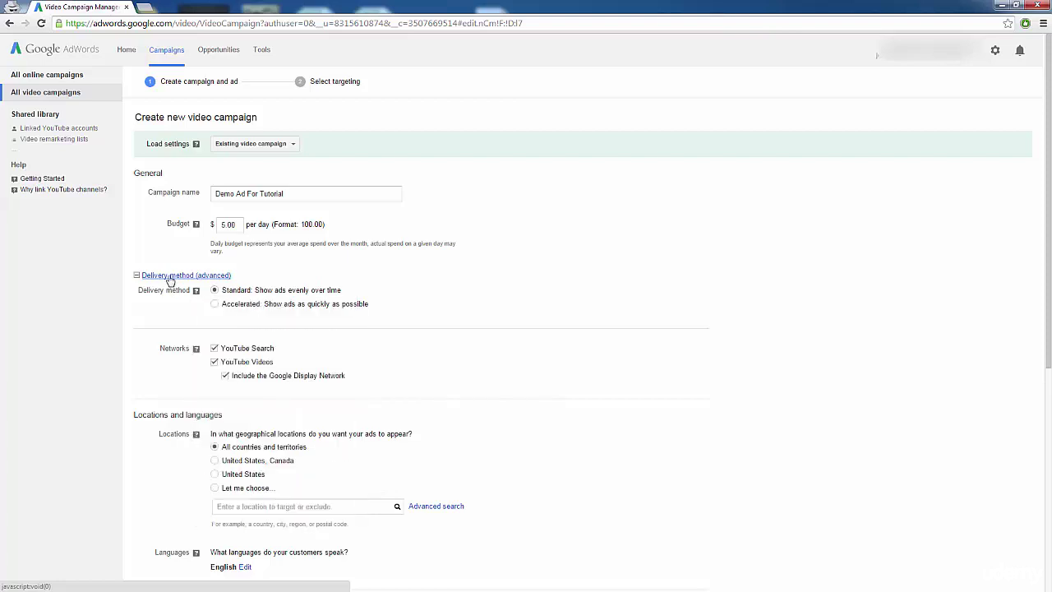
click(223, 276)
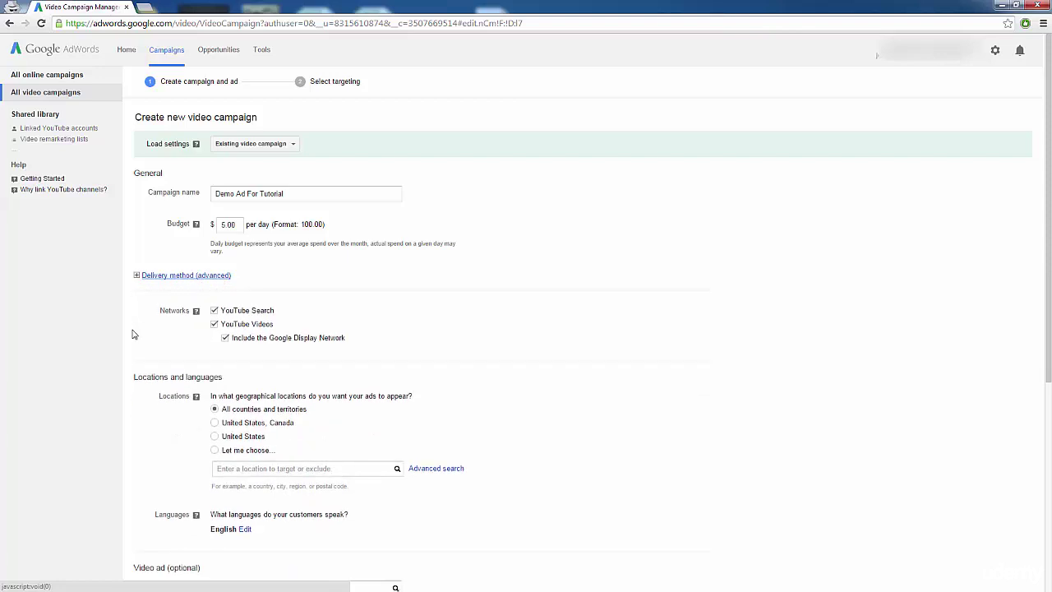
scroll(156, 312, down, 1)
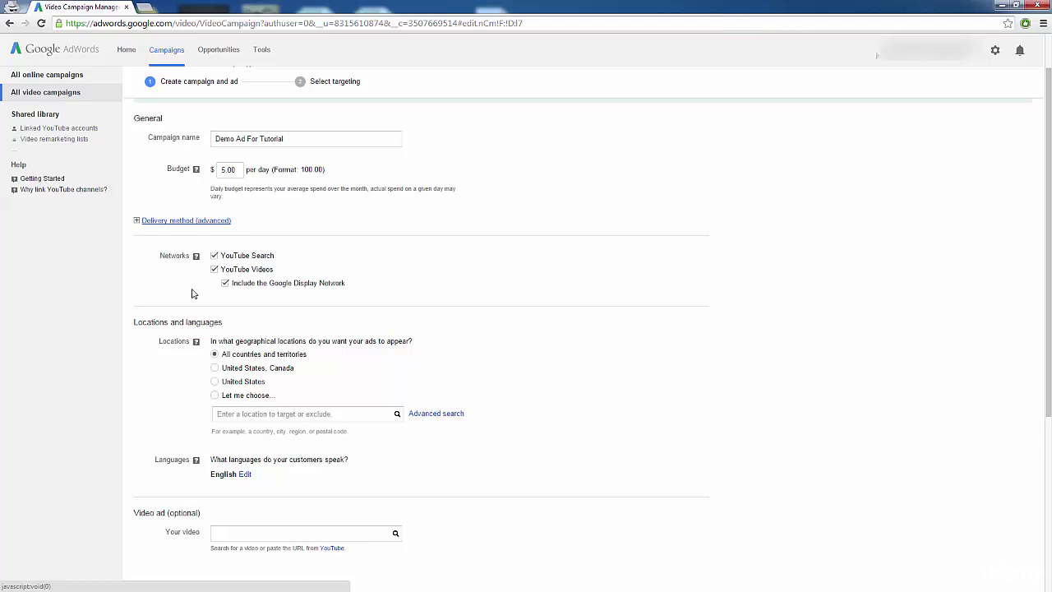
- Target the campaign's ads to United States, Canada and check the help for the language setting
scroll(141, 330, down, 3)
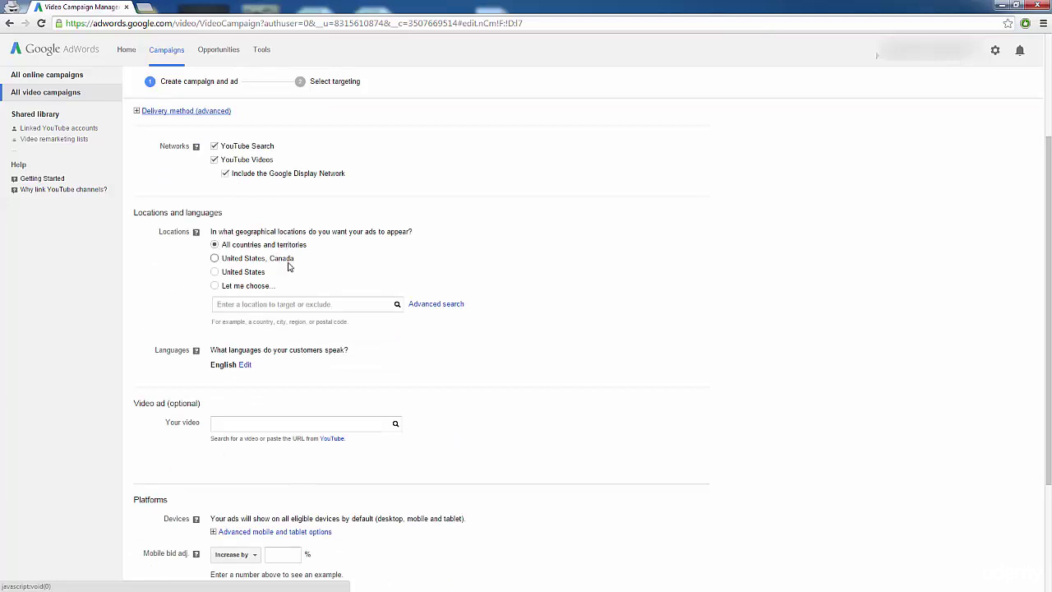
click(216, 258)
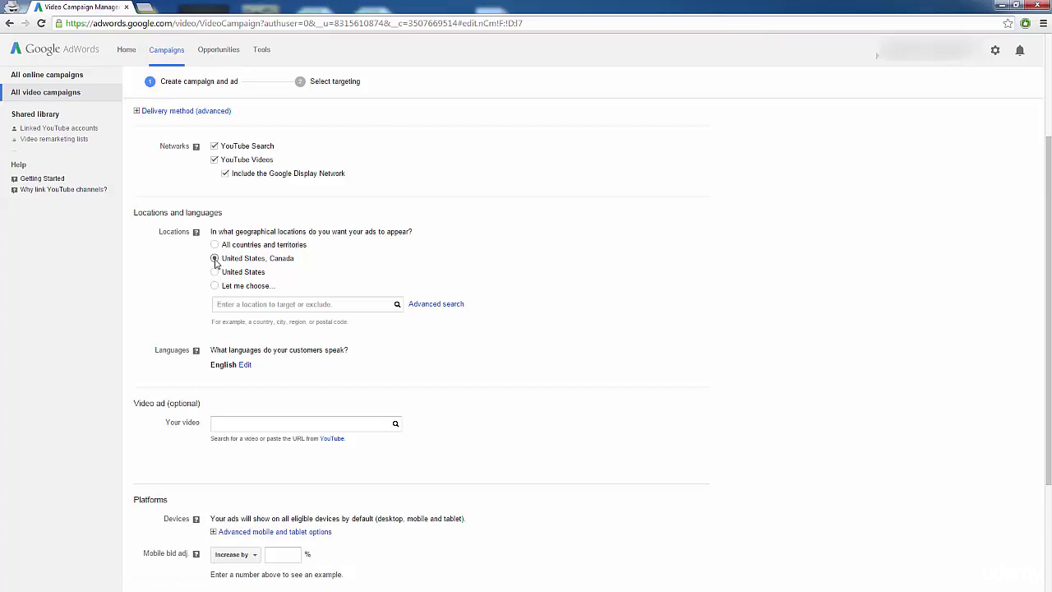
click(195, 350)
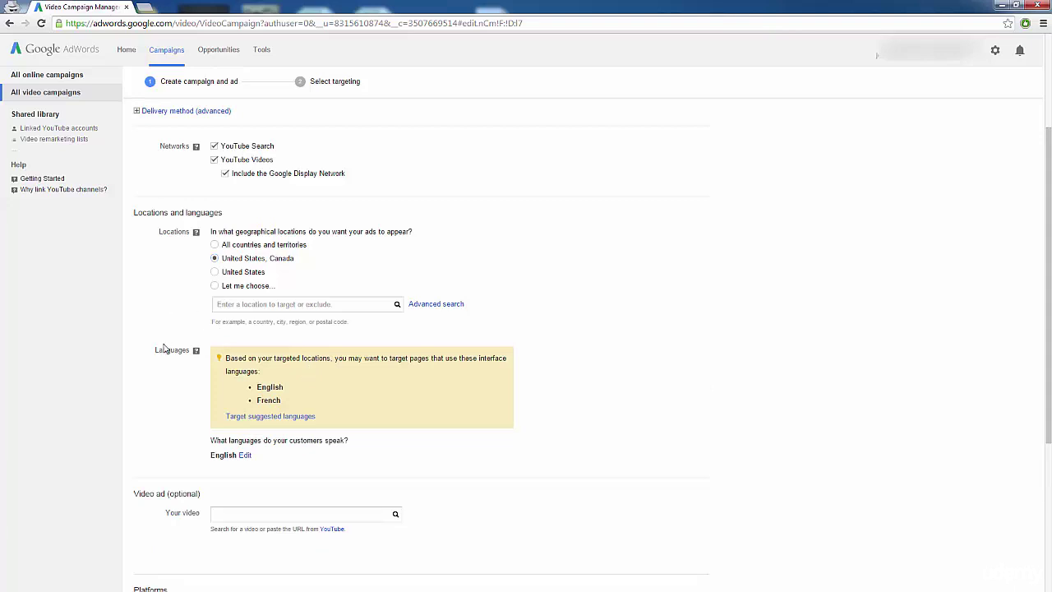
scroll(165, 349, down, 1)
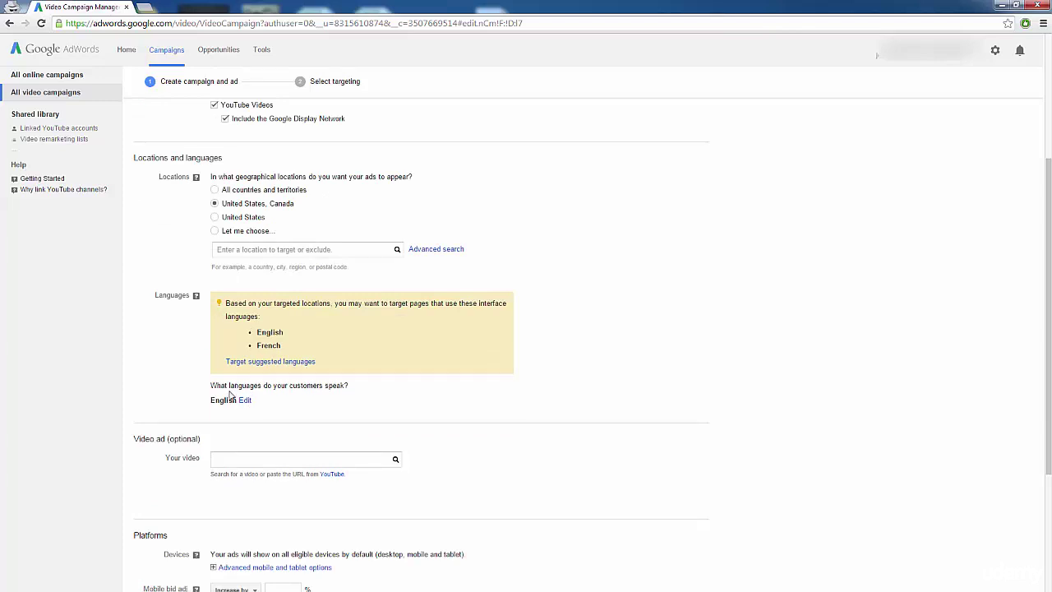
- Search for "how to change oil" and use "How To Change Your Oil (Full) - EricTheCarGuy" as the campaign's video ad
scroll(149, 372, down, 2)
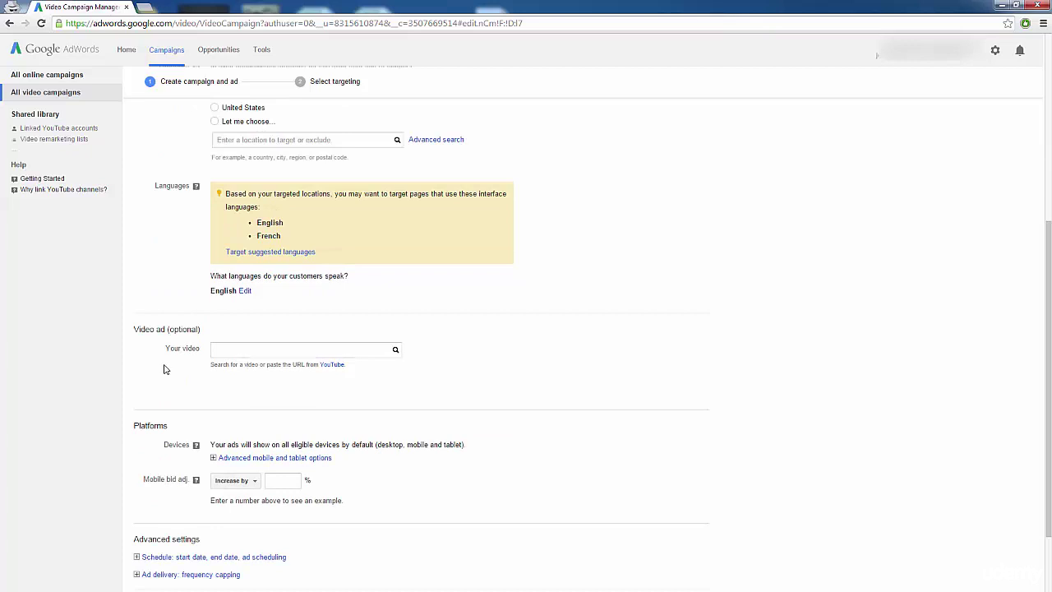
scroll(164, 369, down, 1)
click(245, 295)
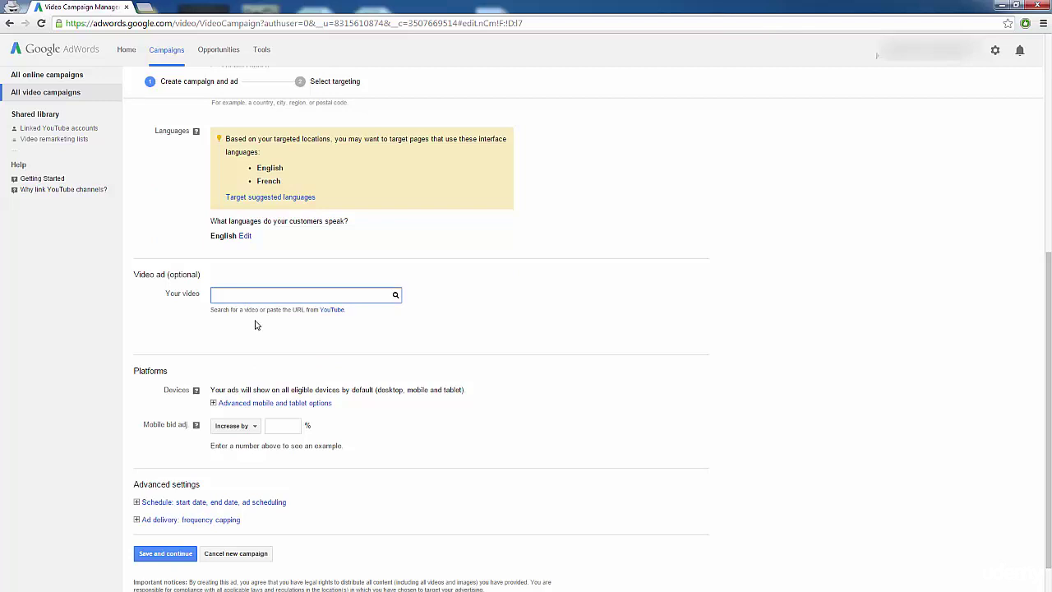
text(how to change oil)
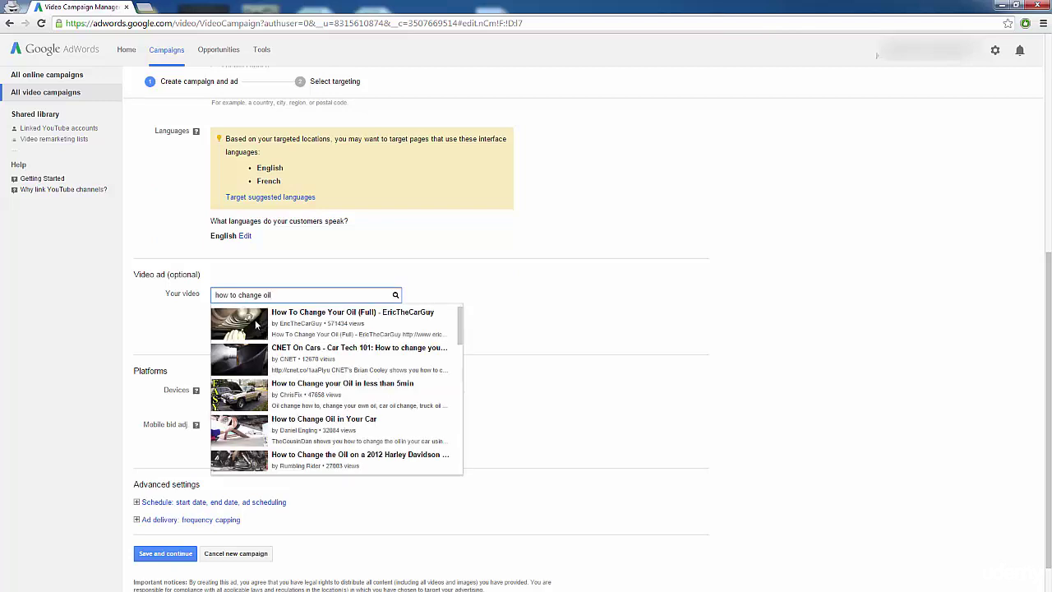
scroll(360, 430, down, 2)
scroll(360, 431, up, 2)
click(300, 328)
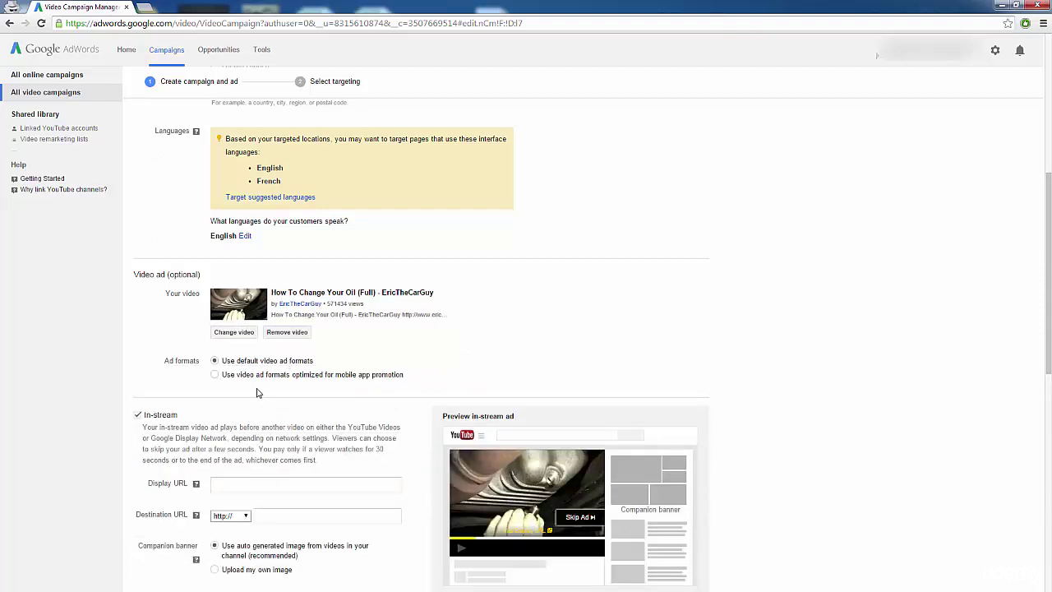
scroll(135, 377, up, 1)
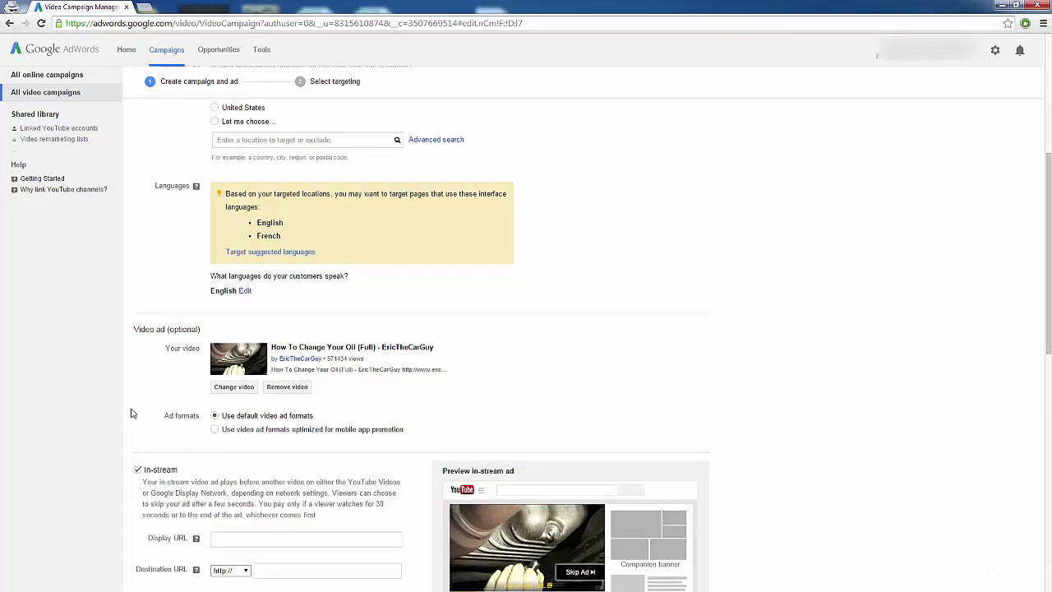
scroll(131, 404, down, 3)
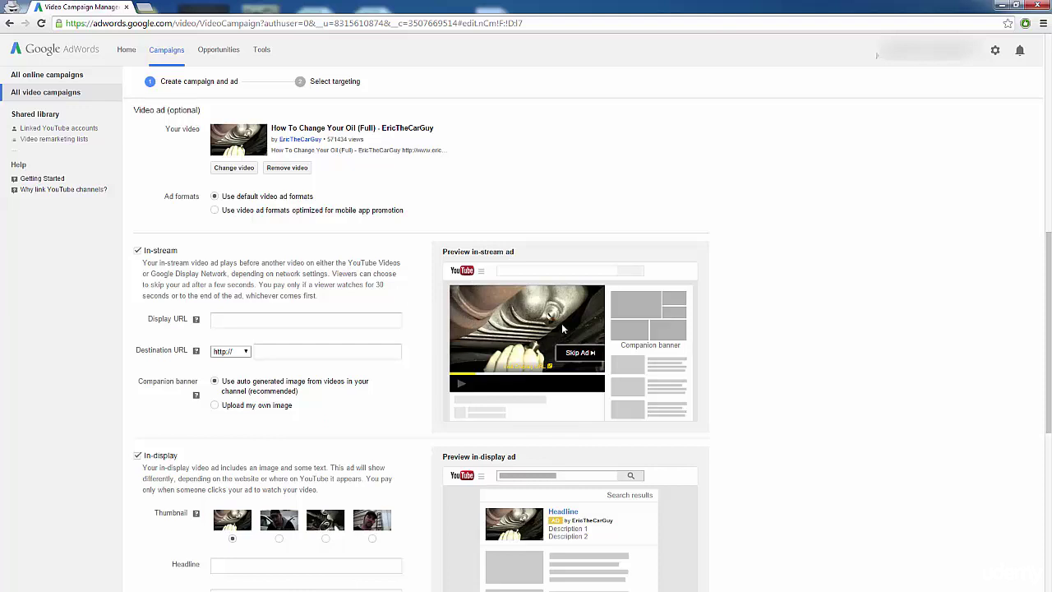
click(339, 319)
text(www.mywebsit)
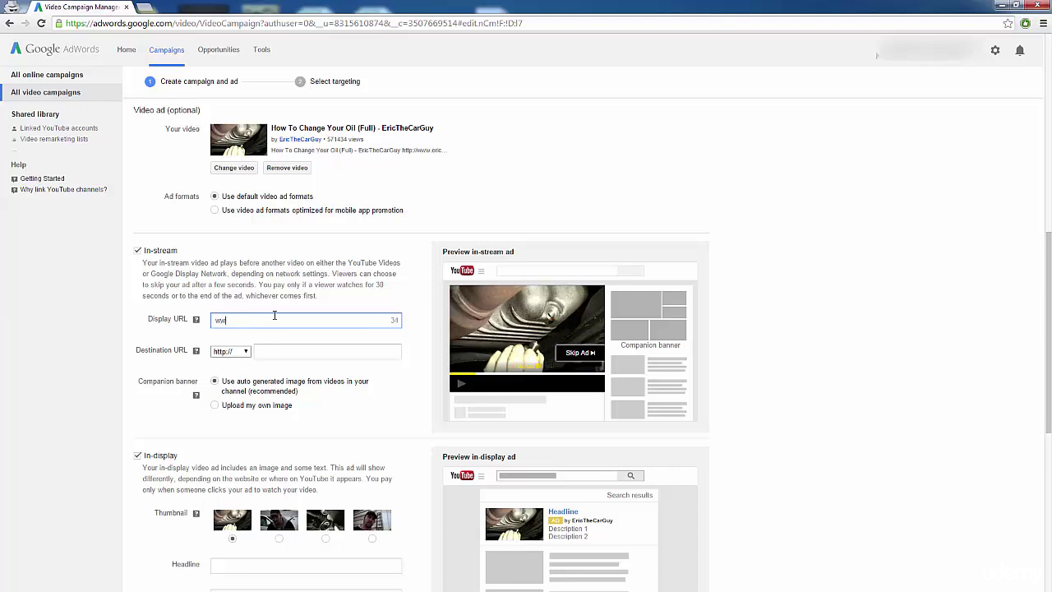
text(e.com)
click(285, 351)
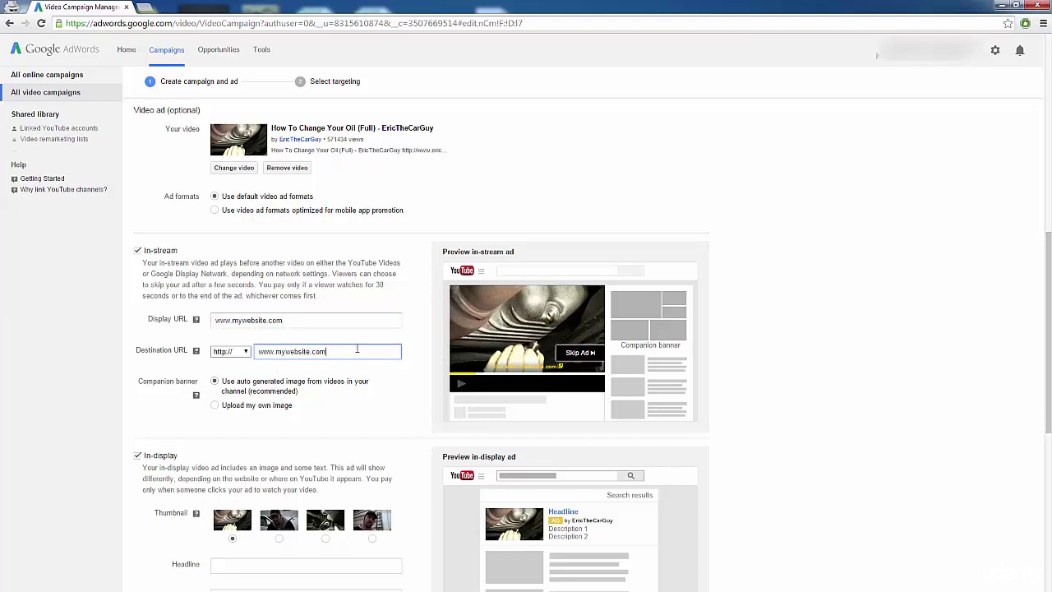
key(ctrl+v)
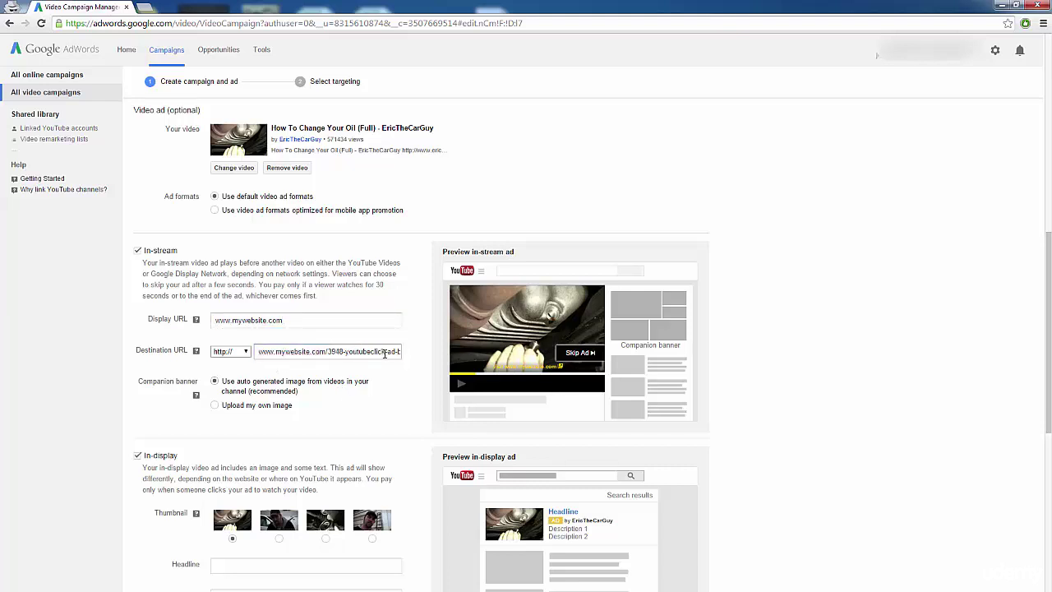
- Inspect the full in-stream destination URL and check the help for the display URL
drag(384, 353, 404, 352)
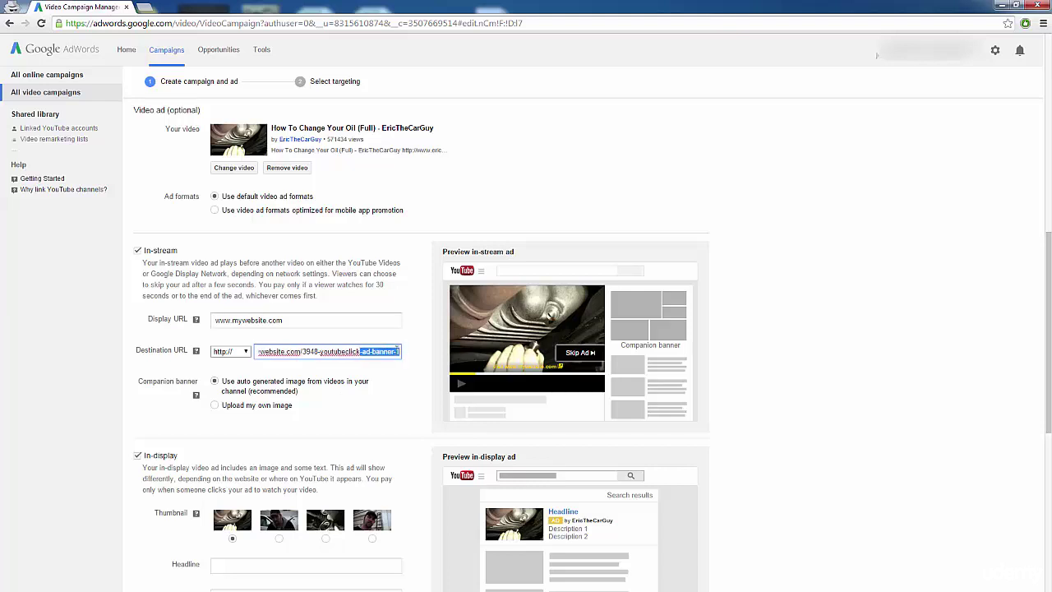
click(270, 354)
drag(272, 352, 241, 356)
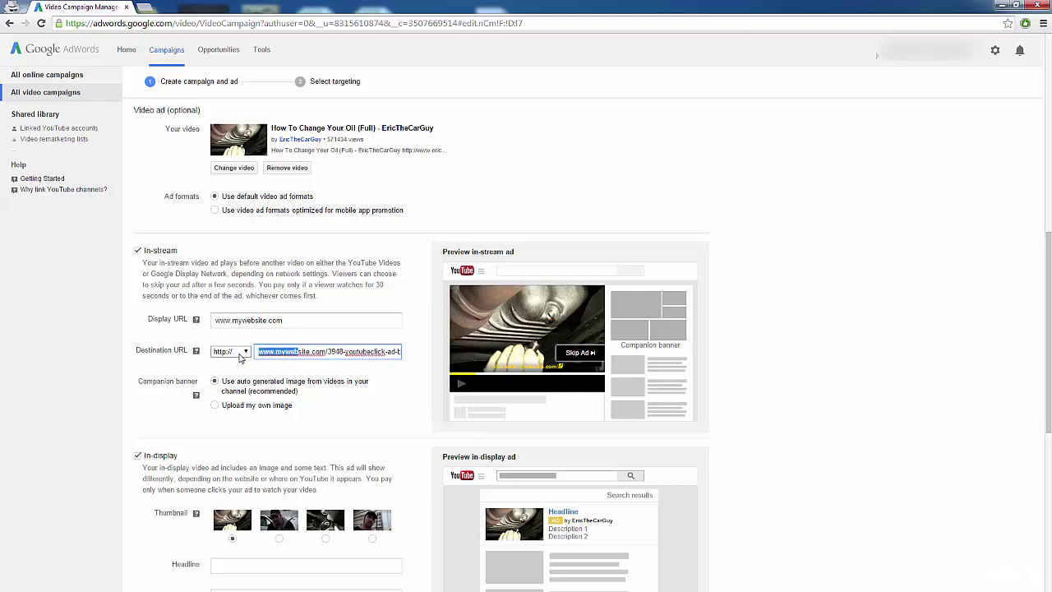
click(315, 339)
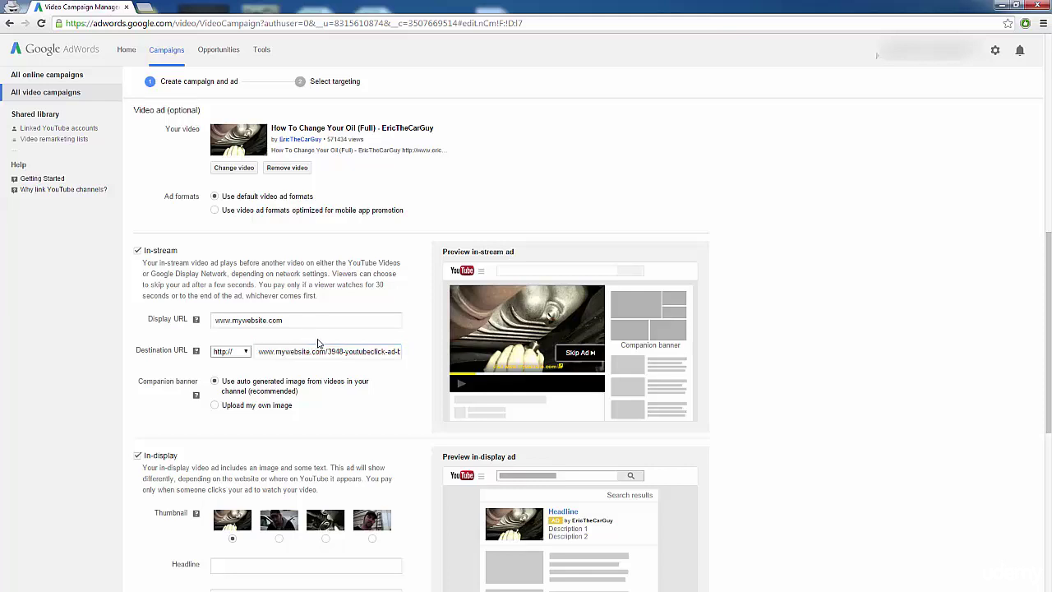
click(195, 319)
click(422, 343)
- Preview the in-display ad in YouTube related videos, as a YouTube overlay, on partner websites and in YouTube search results
scroll(140, 406, down, 1)
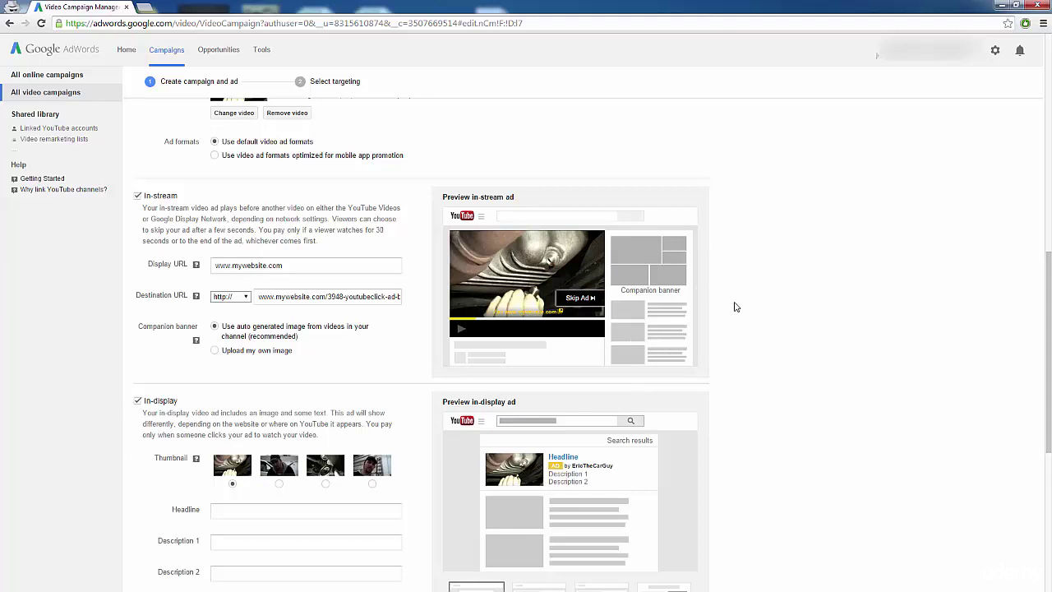
scroll(197, 337, down, 2)
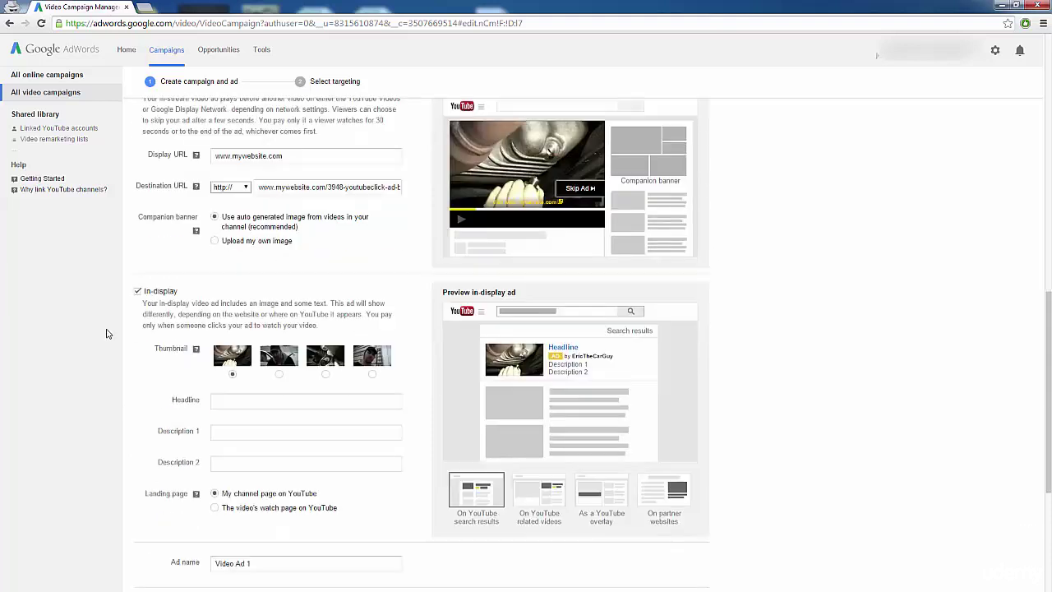
scroll(106, 333, down, 2)
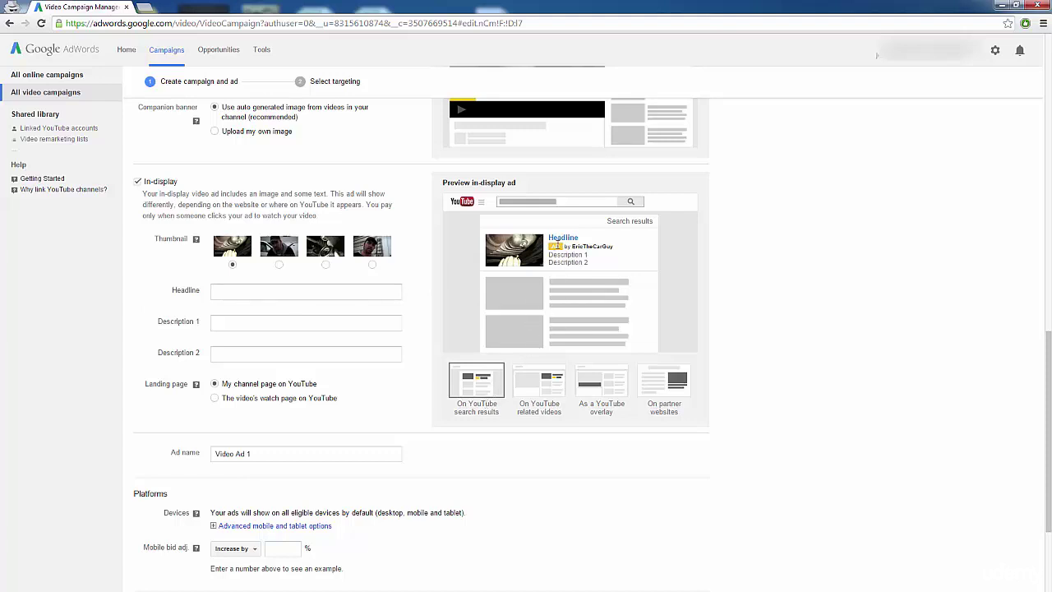
click(545, 387)
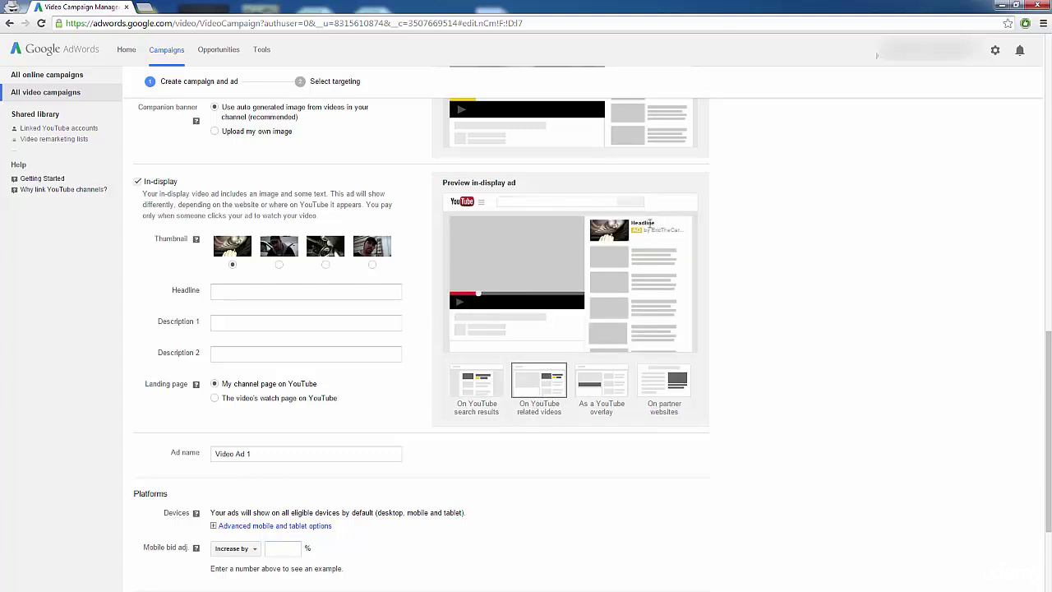
click(612, 379)
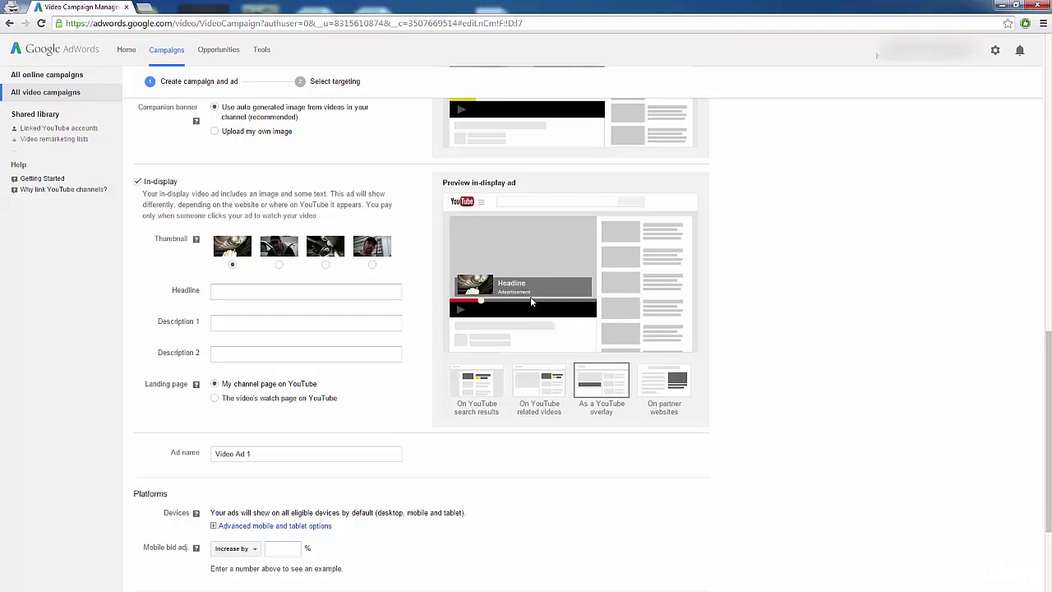
click(657, 379)
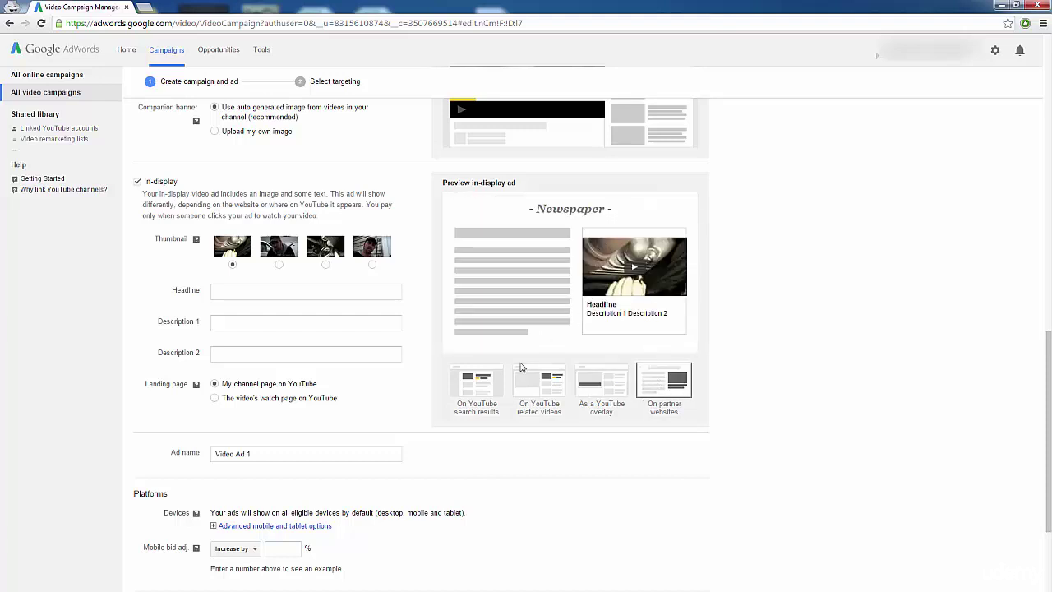
click(479, 385)
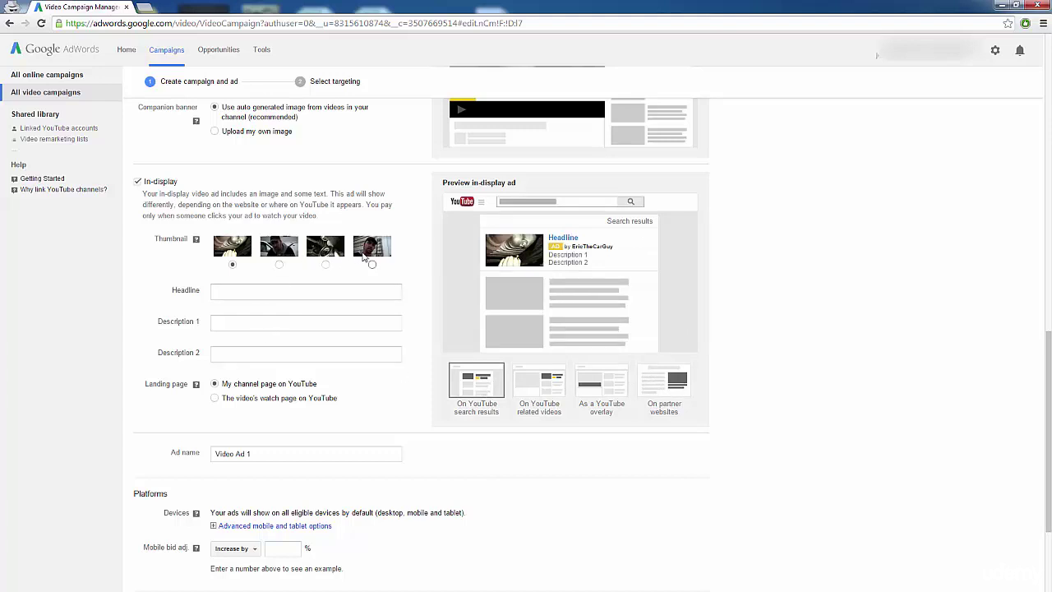
click(281, 296)
click(272, 294)
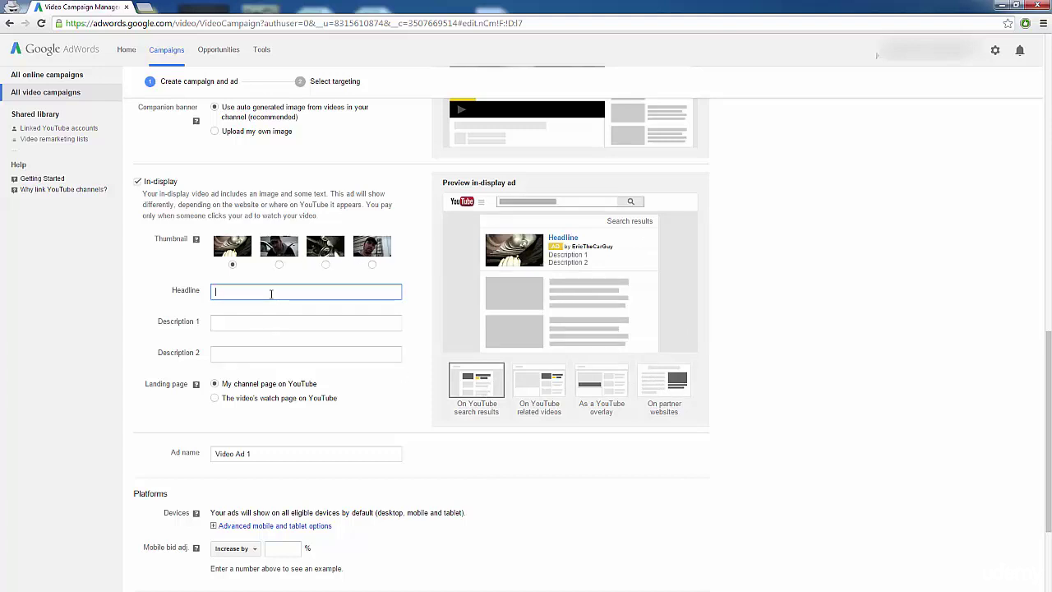
click(225, 323)
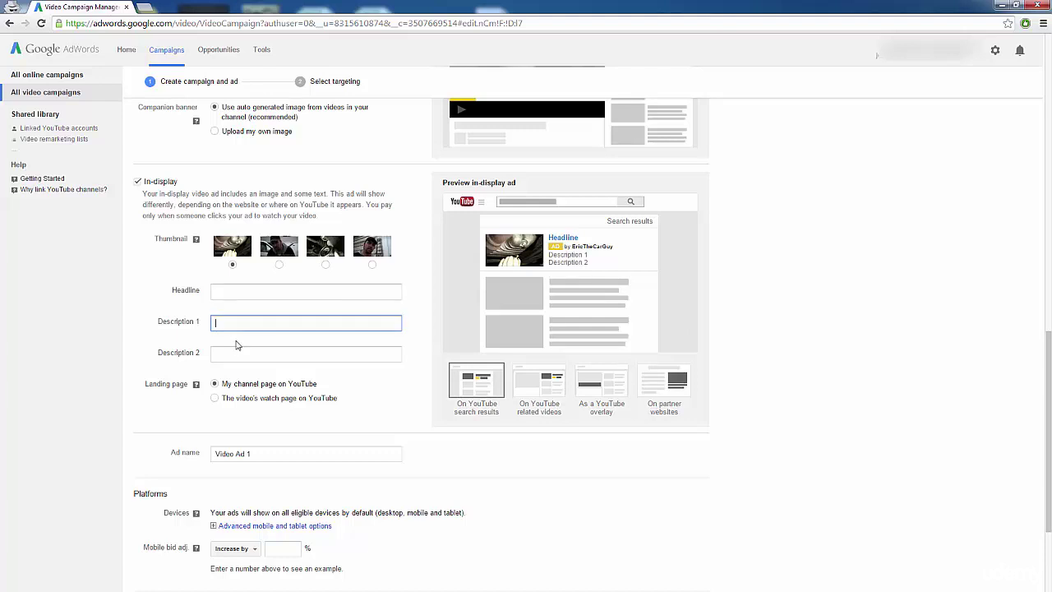
click(235, 355)
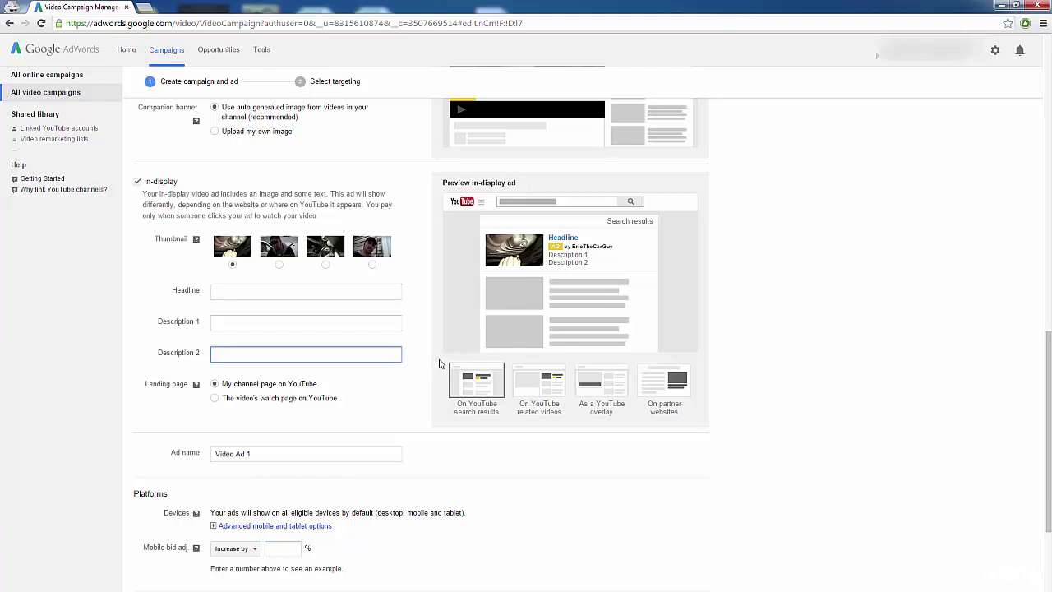
- Rename the video ad as Demo Ad #1
click(120, 369)
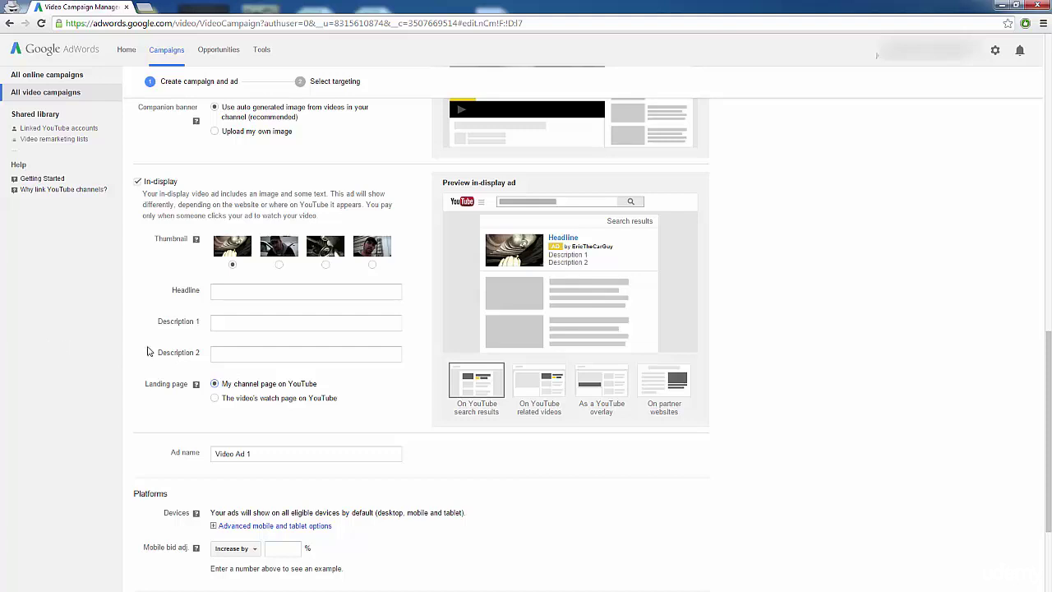
scroll(147, 350, down, 3)
scroll(155, 325, down, 2)
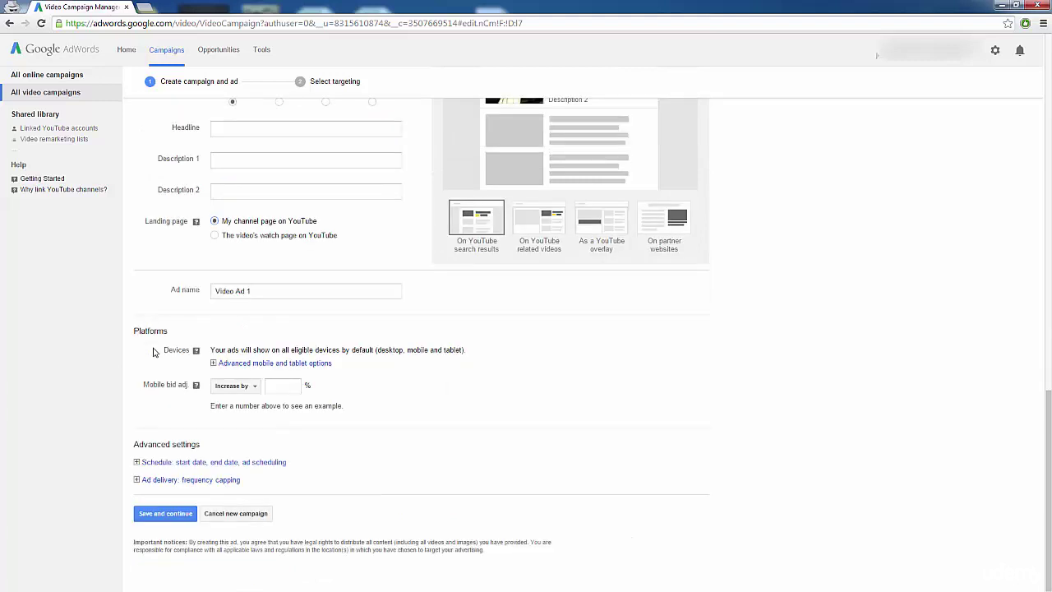
drag(264, 293, 215, 290)
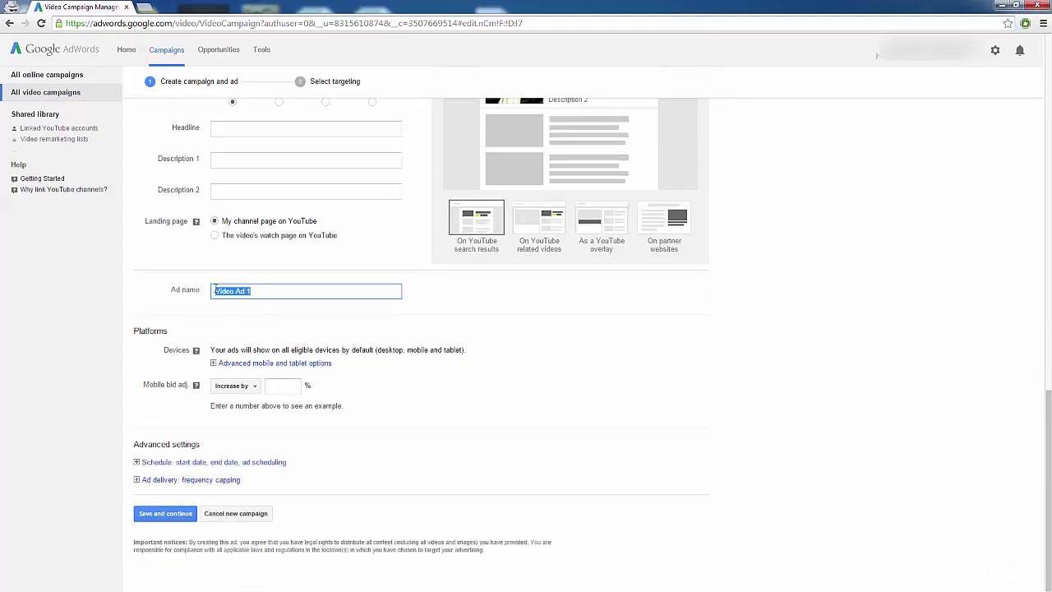
text(Demo)
click(146, 276)
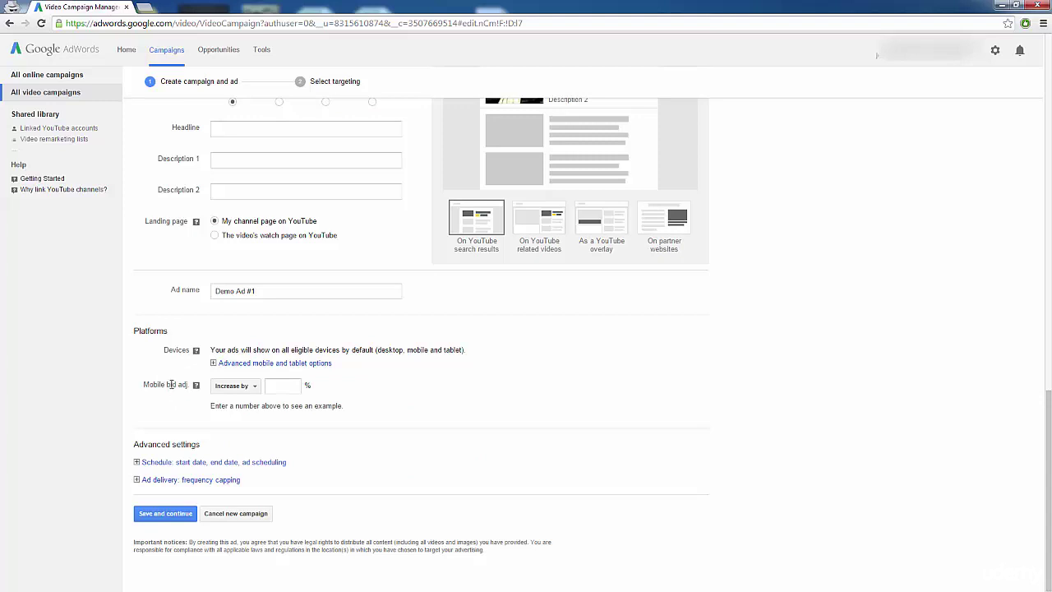
- Restrict the campaign's advanced mobile and tablet options to the iOS operating system, keeping all device models and carriers
click(242, 366)
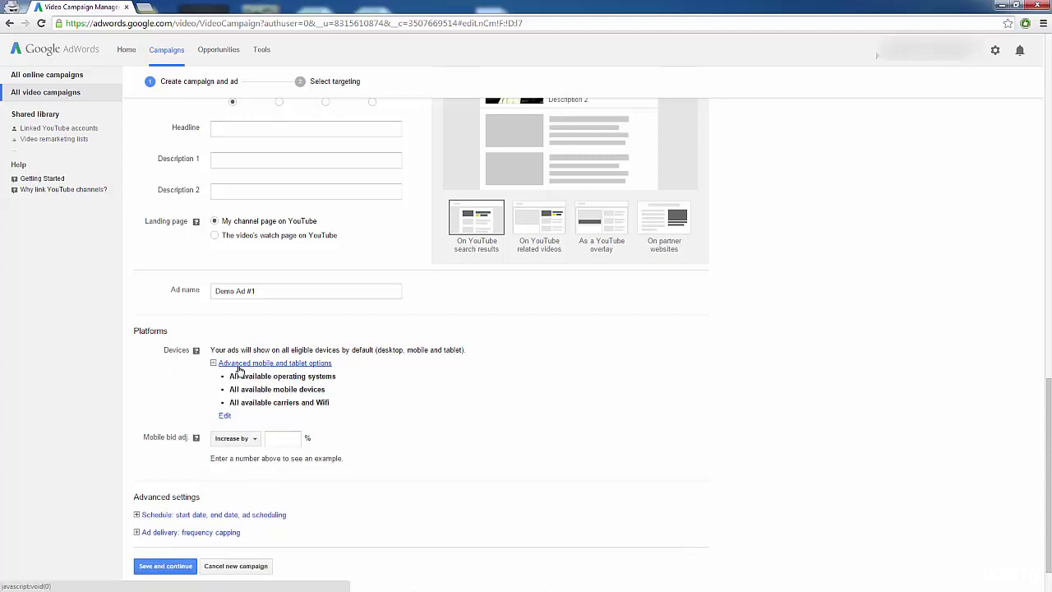
click(238, 367)
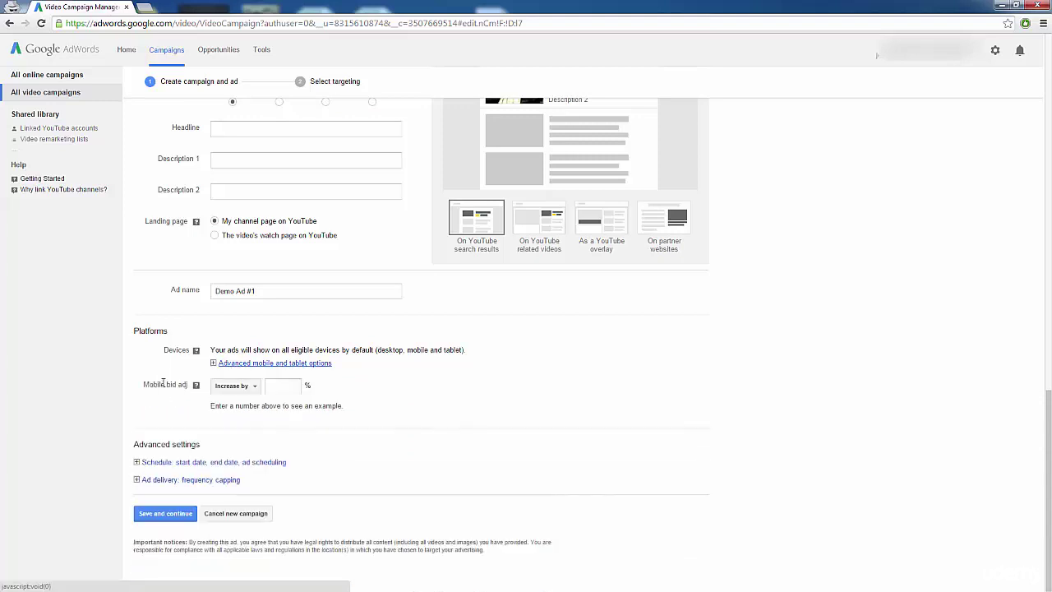
click(263, 369)
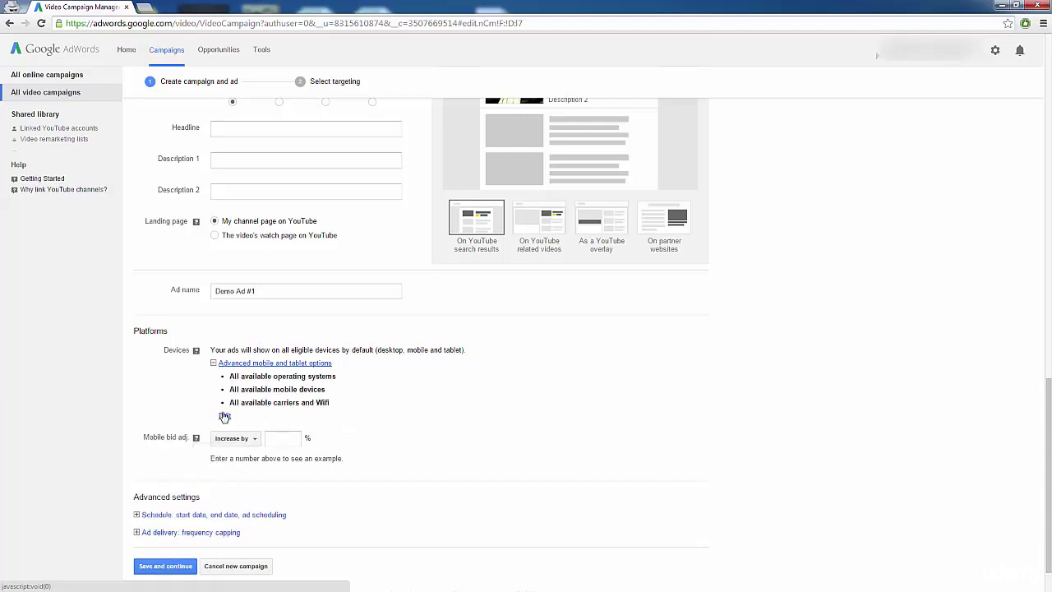
click(225, 417)
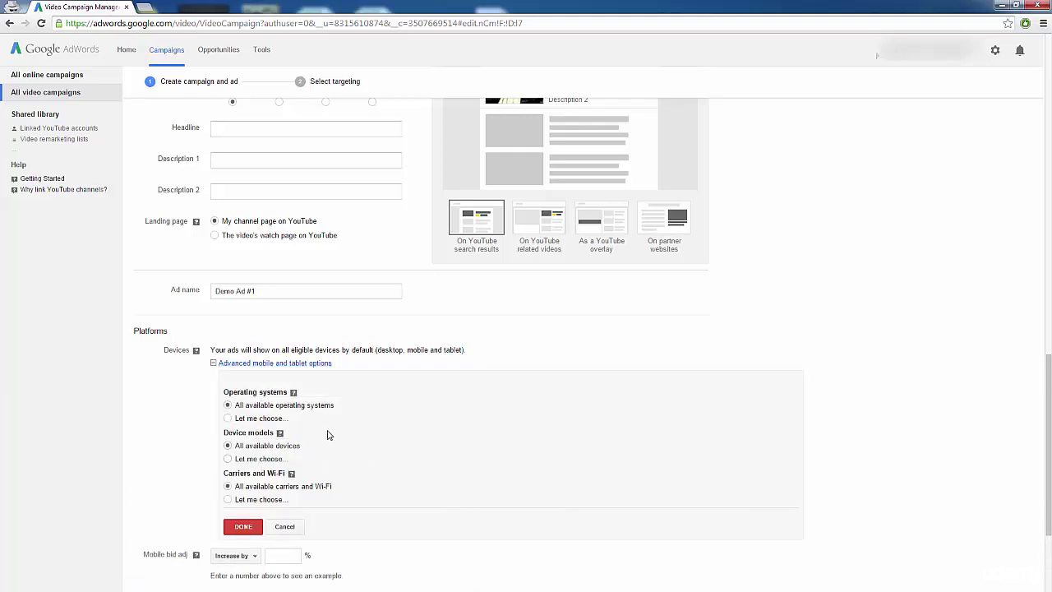
scroll(327, 435, down, 1)
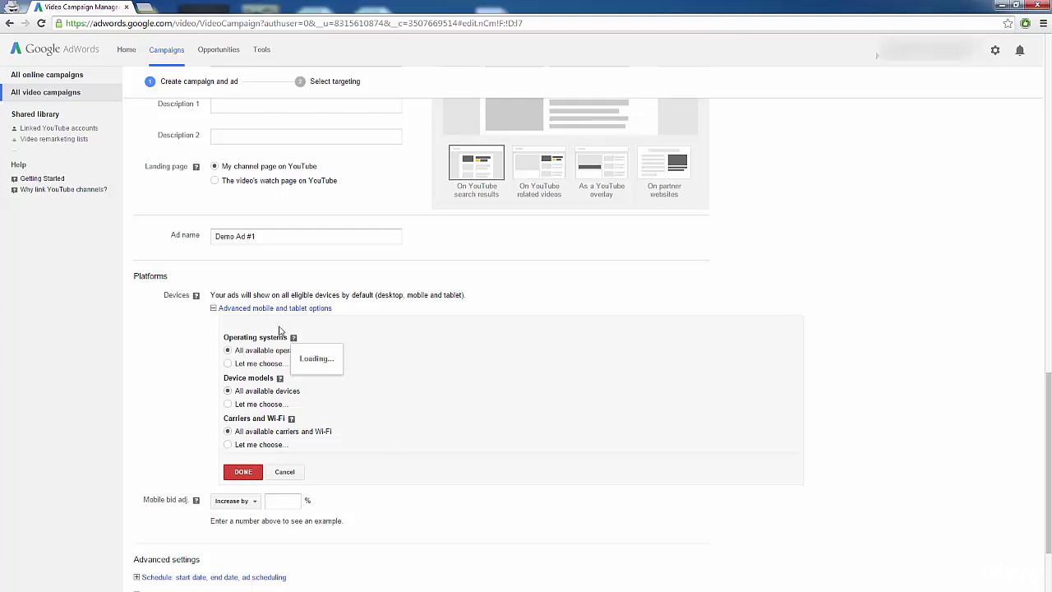
click(227, 364)
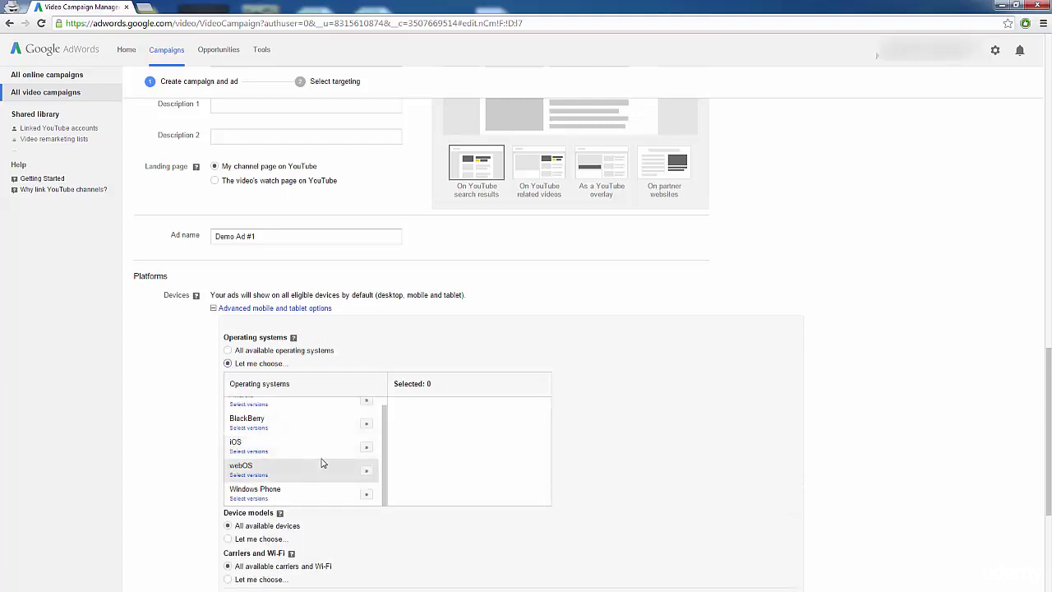
scroll(380, 445, up, 1)
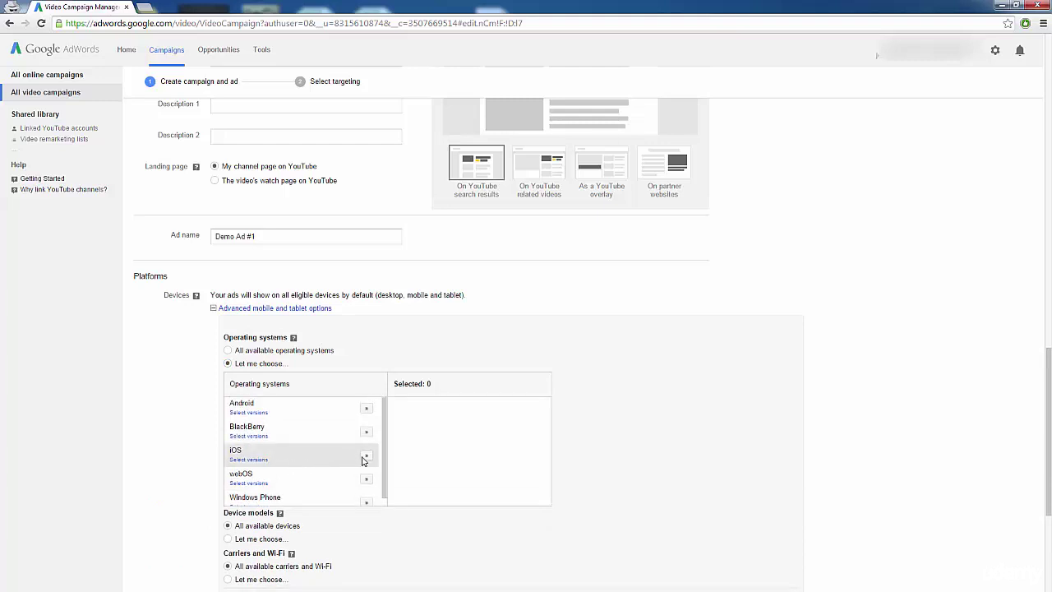
click(366, 455)
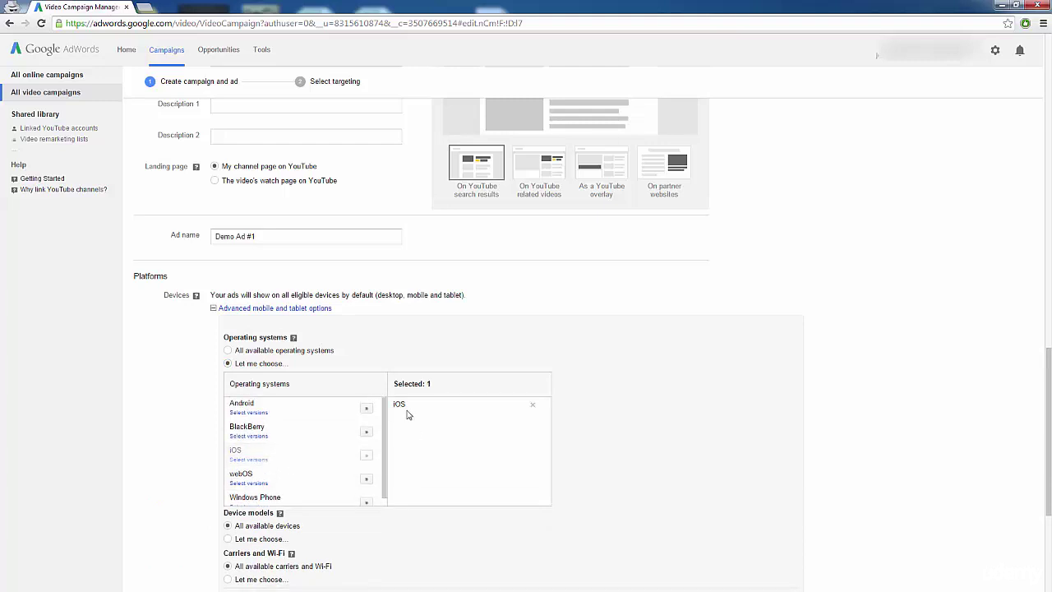
scroll(442, 382, down, 1)
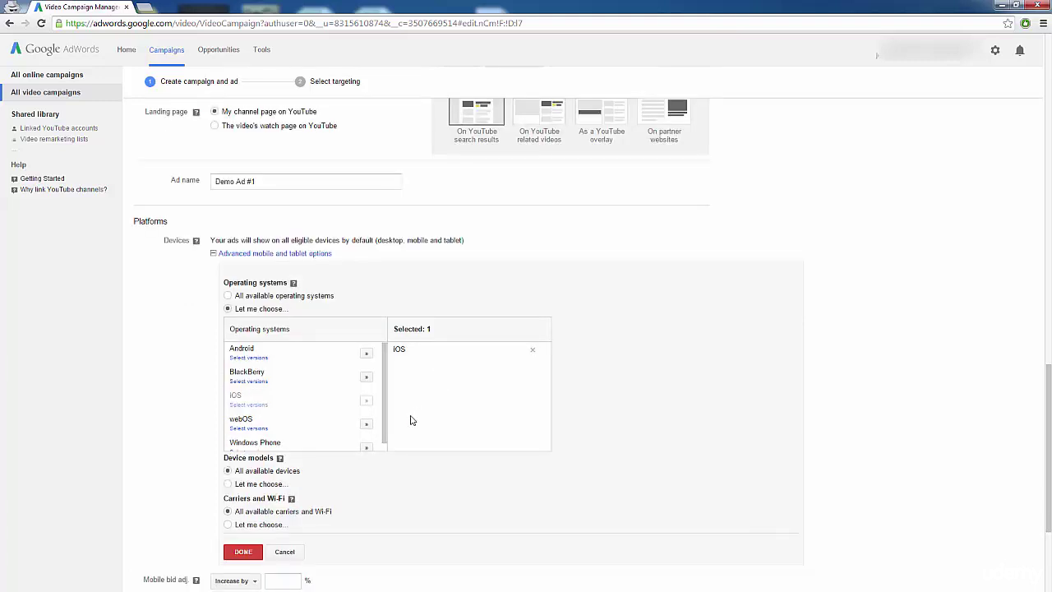
click(238, 556)
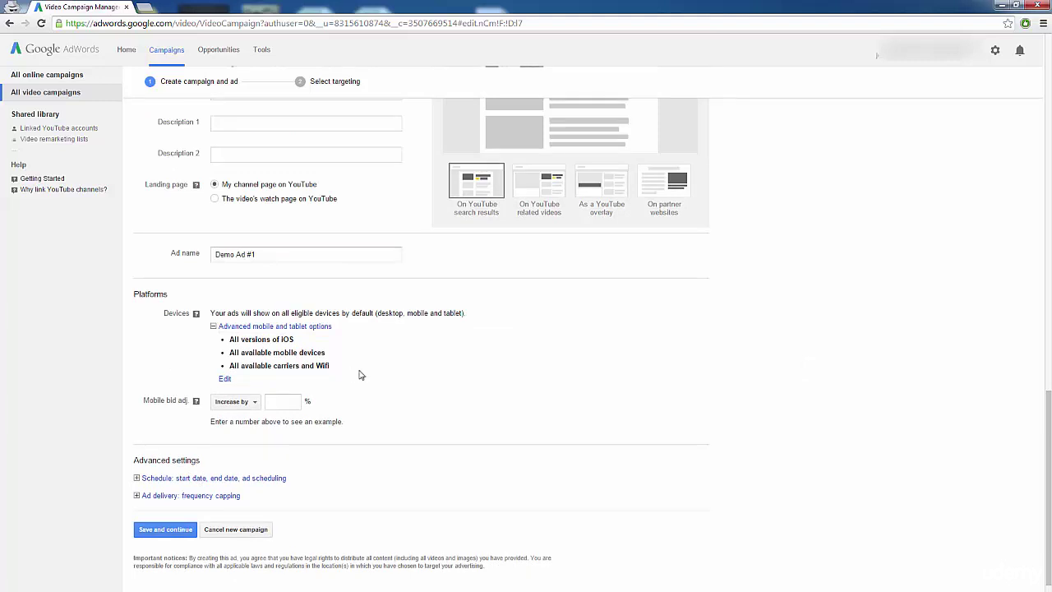
- Create a custom ad schedule that shows the ads on Monday from 6:00 PM to 9:00 PM
scroll(407, 424, down, 1)
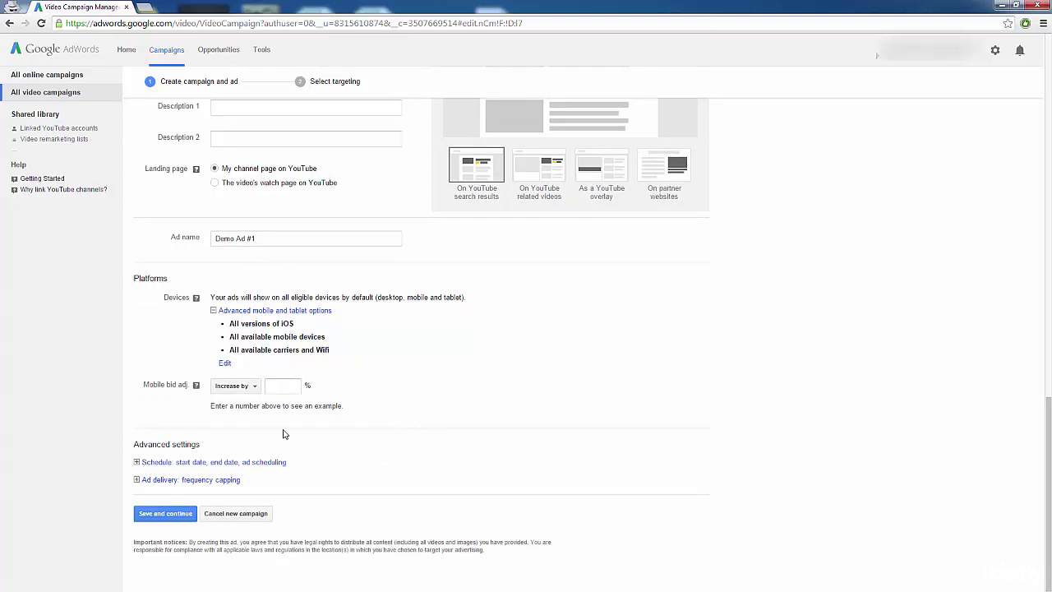
click(251, 462)
scroll(345, 436, down, 2)
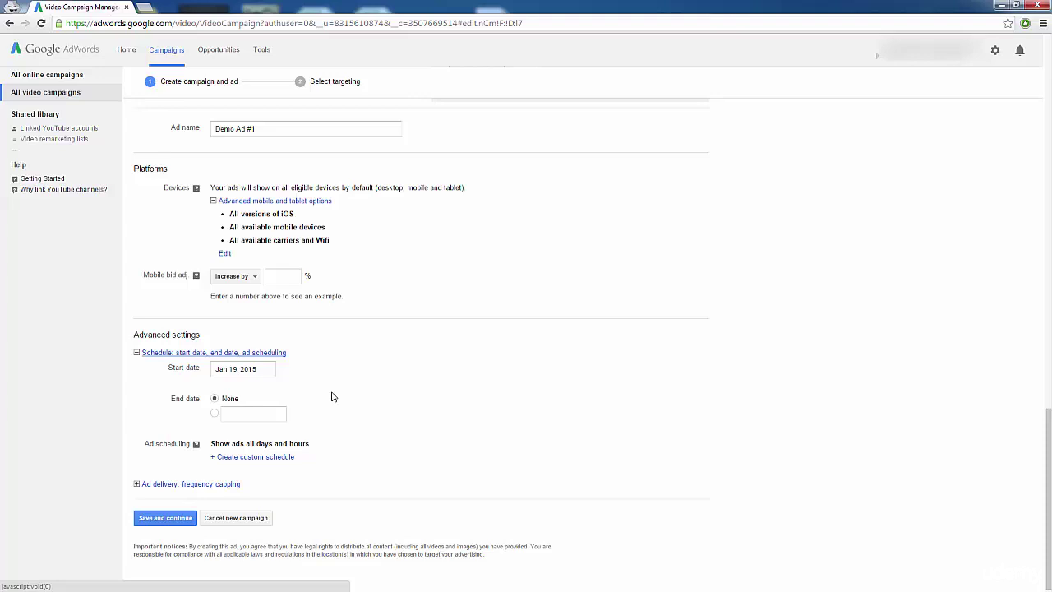
click(280, 456)
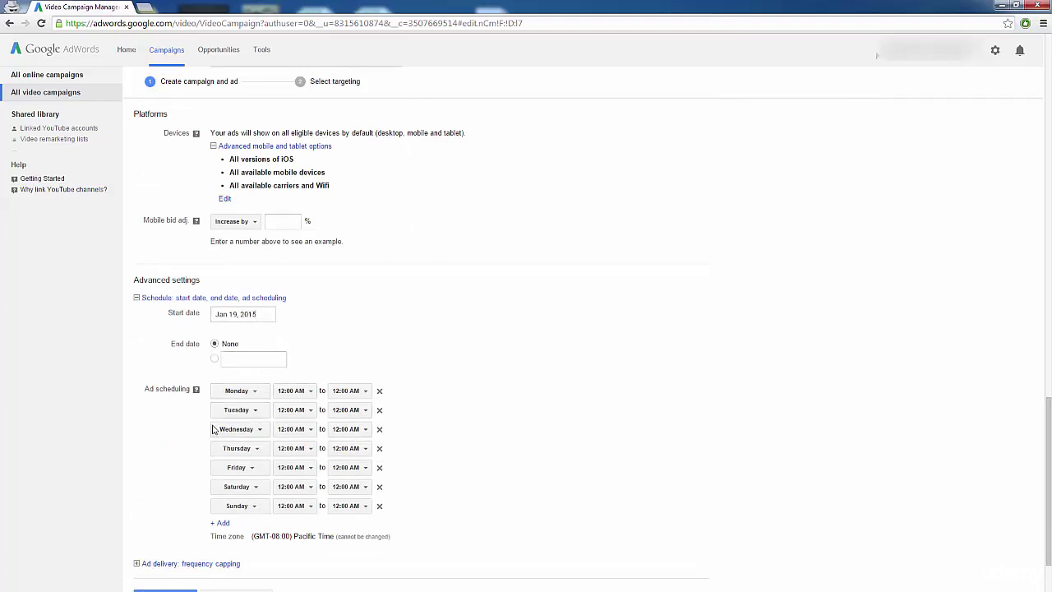
click(304, 393)
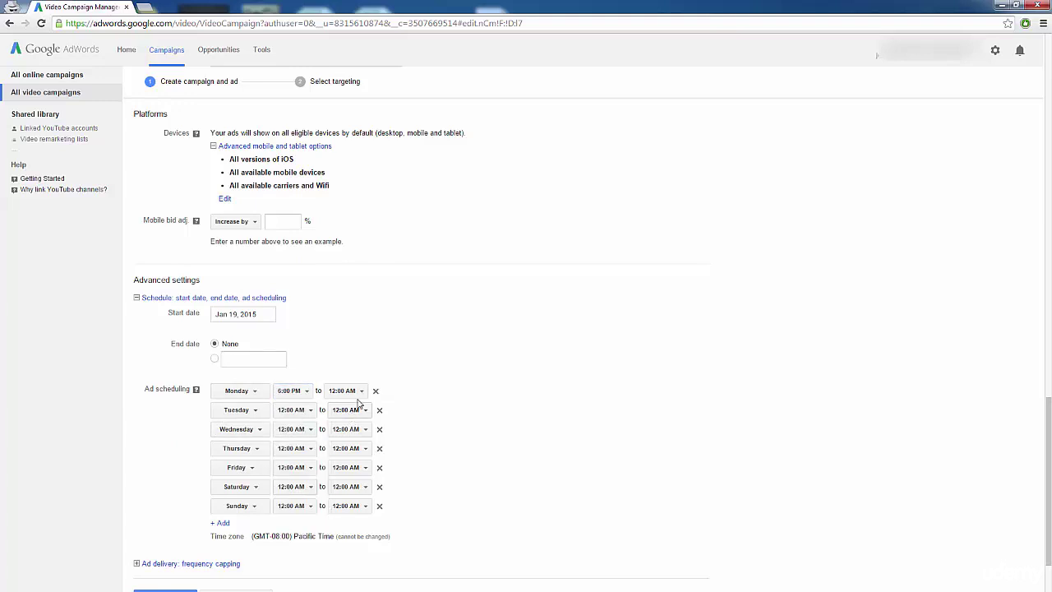
click(362, 393)
drag(380, 409, 375, 514)
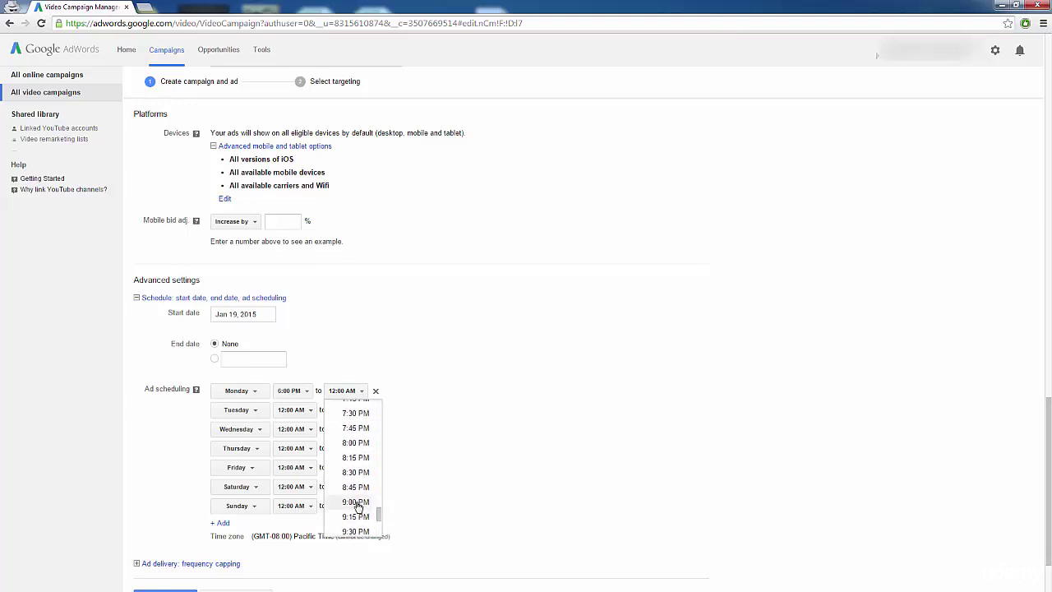
click(355, 502)
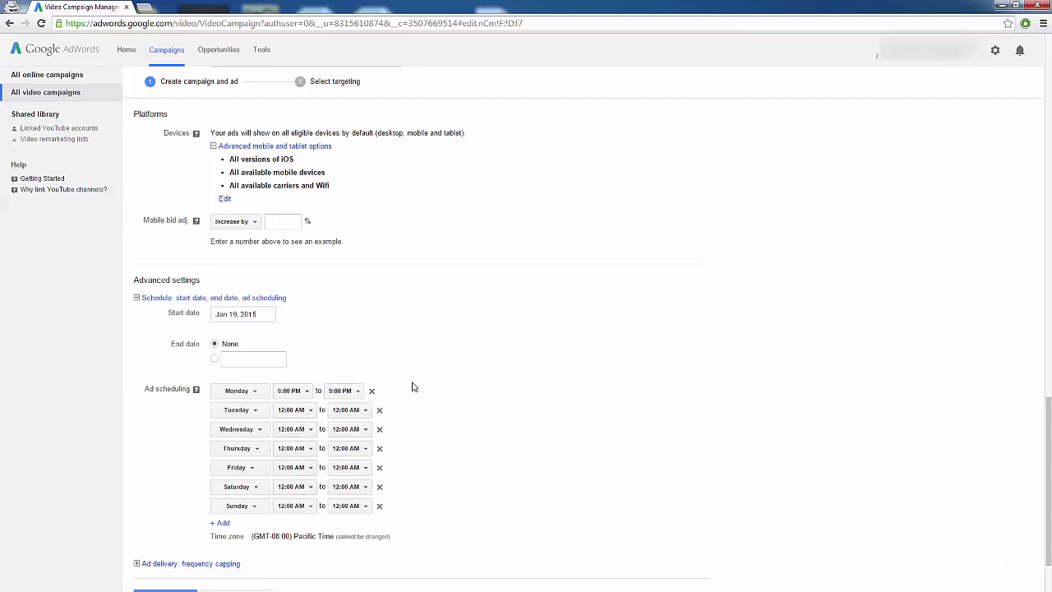
- Open the ad delivery settings, try the other ad rotation options and choose Optimize for views
scroll(170, 421, down, 1)
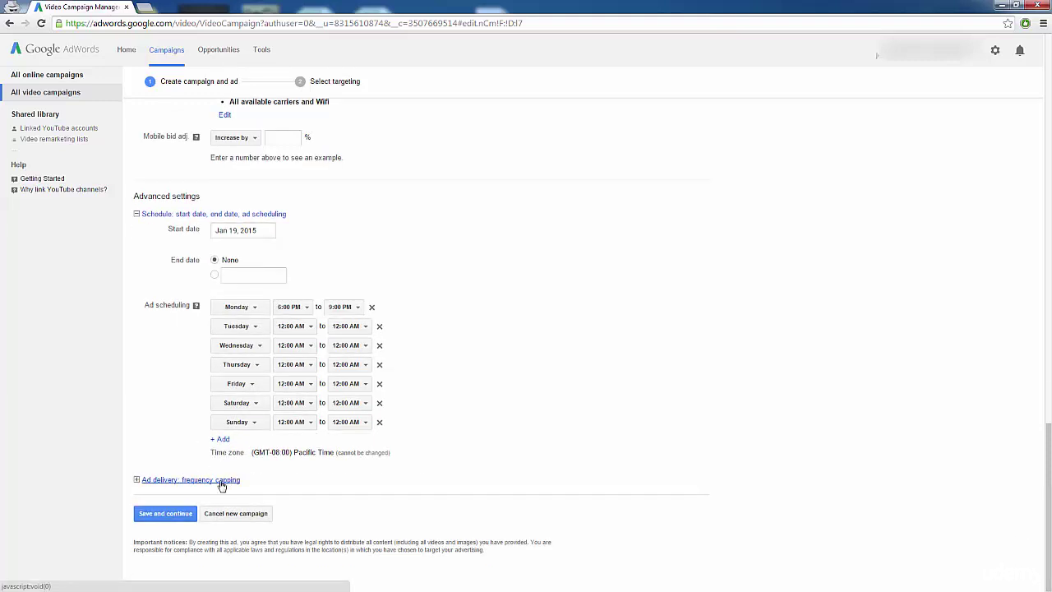
click(221, 482)
scroll(185, 522, down, 2)
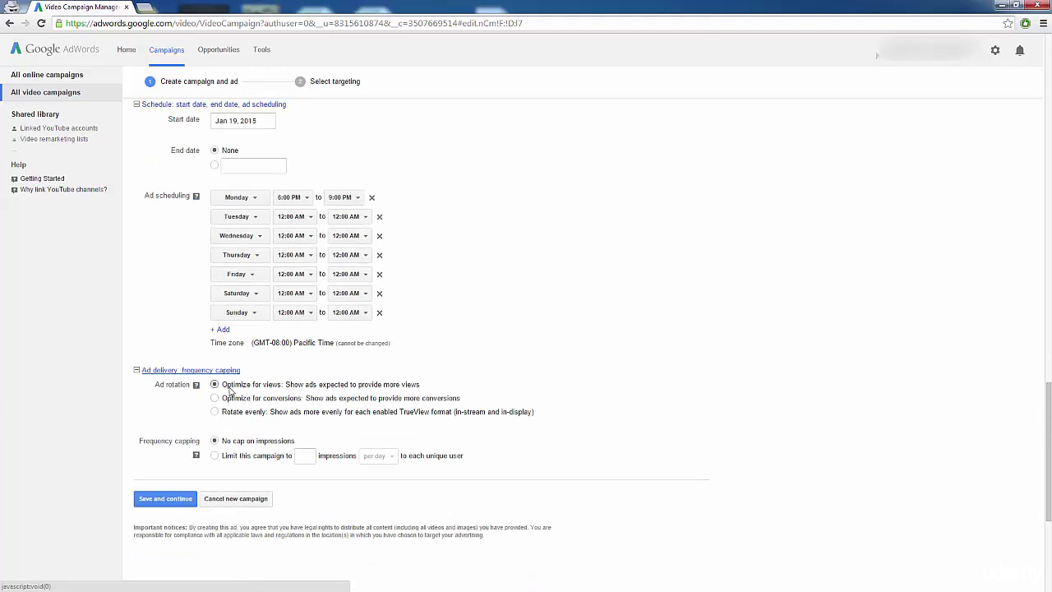
click(215, 399)
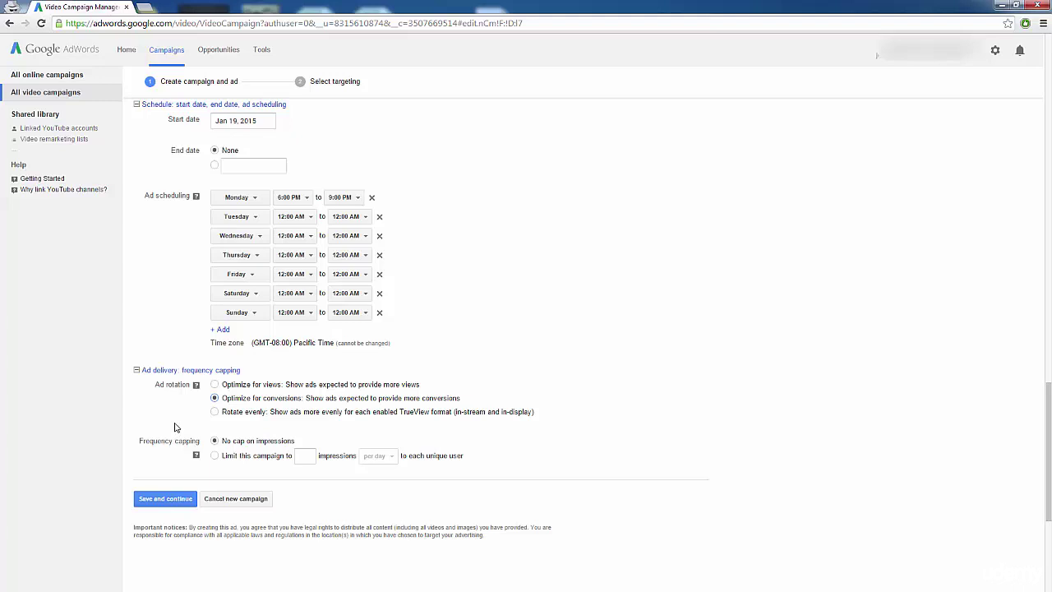
click(215, 411)
click(215, 385)
- Limit the campaign to 5 impressions per day to each unique user, and save to continue to targeting
click(215, 456)
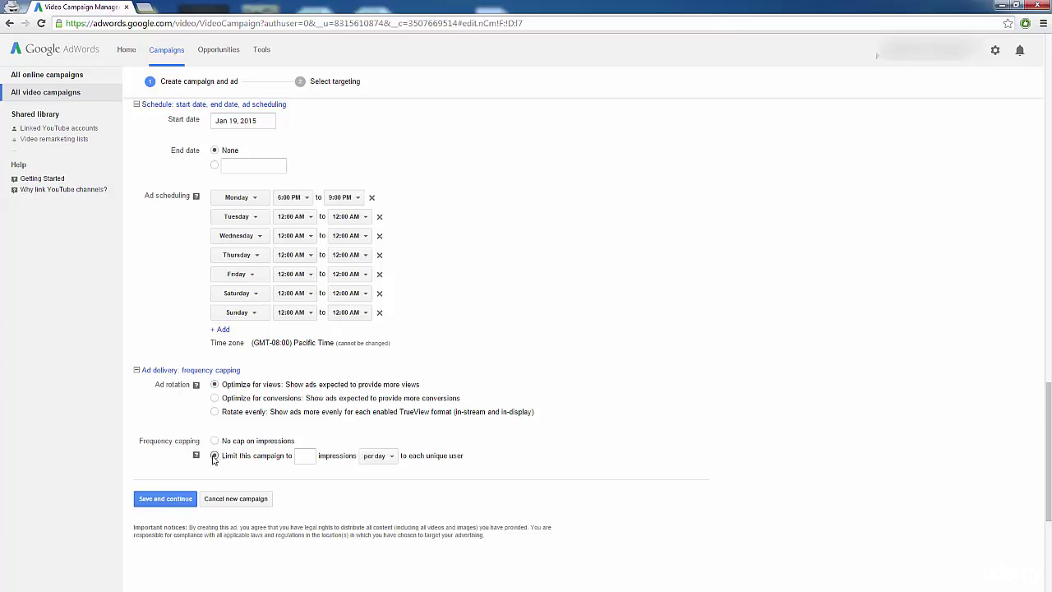
click(308, 456)
text(5)
scroll(391, 406, down, 1)
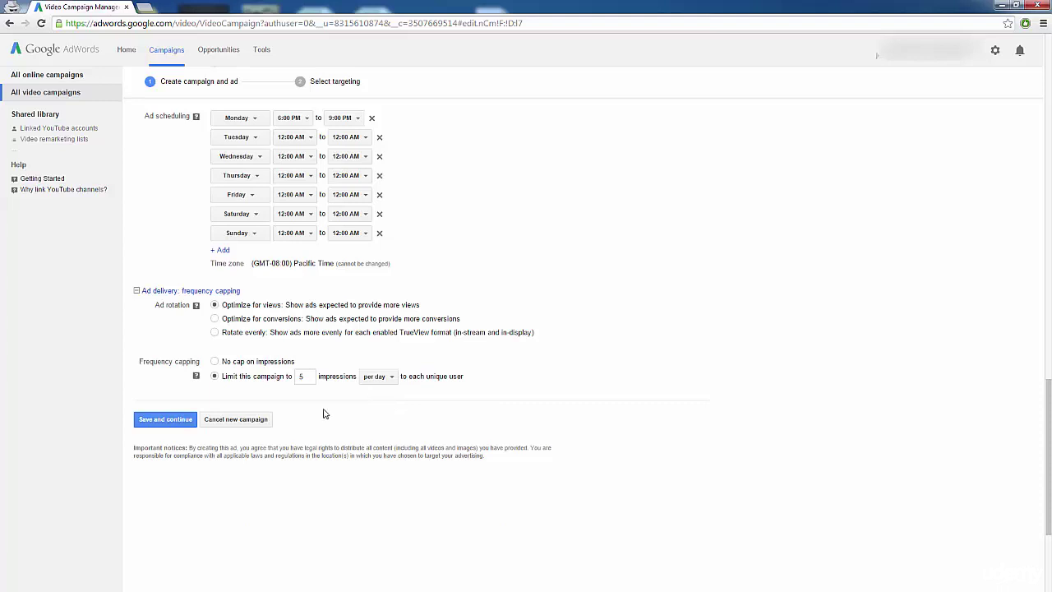
click(174, 425)
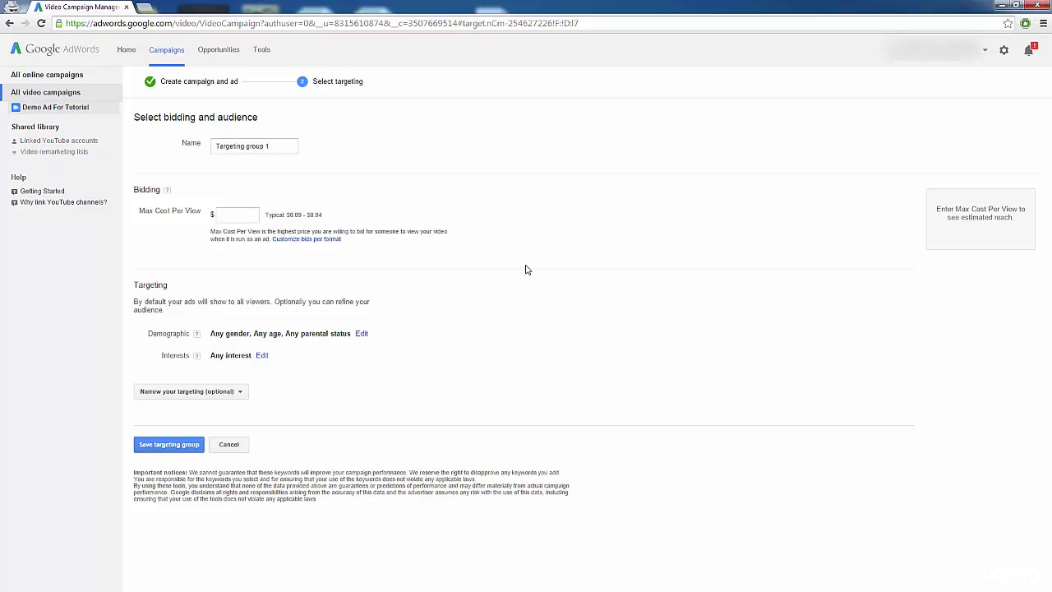
- Name the targeting group Demo Group #1
click(265, 146)
drag(278, 145, 204, 160)
text(Demo Group #1)
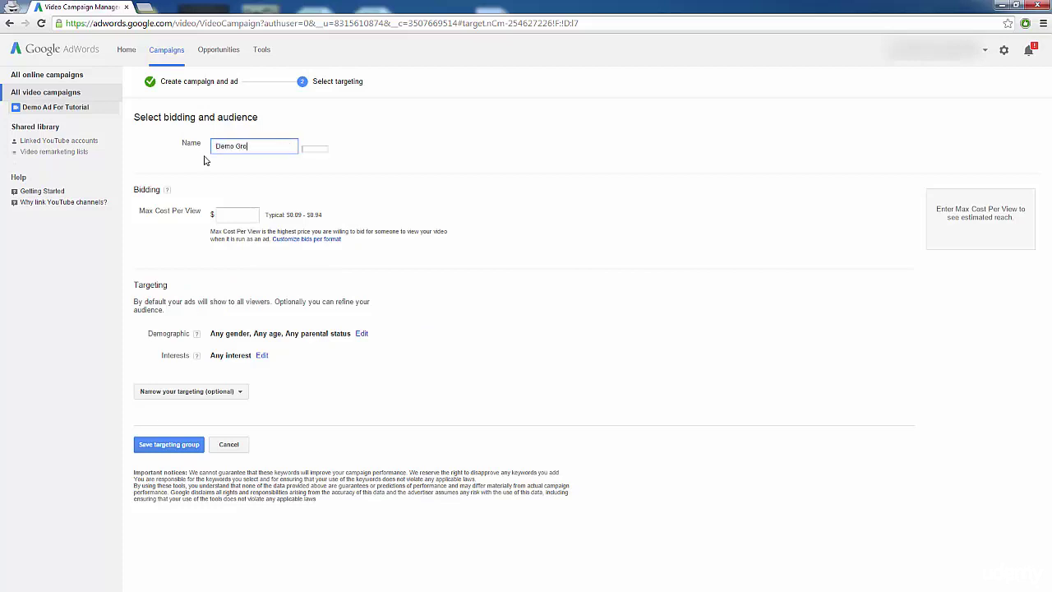
- Set the Max Cost Per View to $0.05, check the separate in-display and in-stream bids, and return to one bid for all formats
click(238, 214)
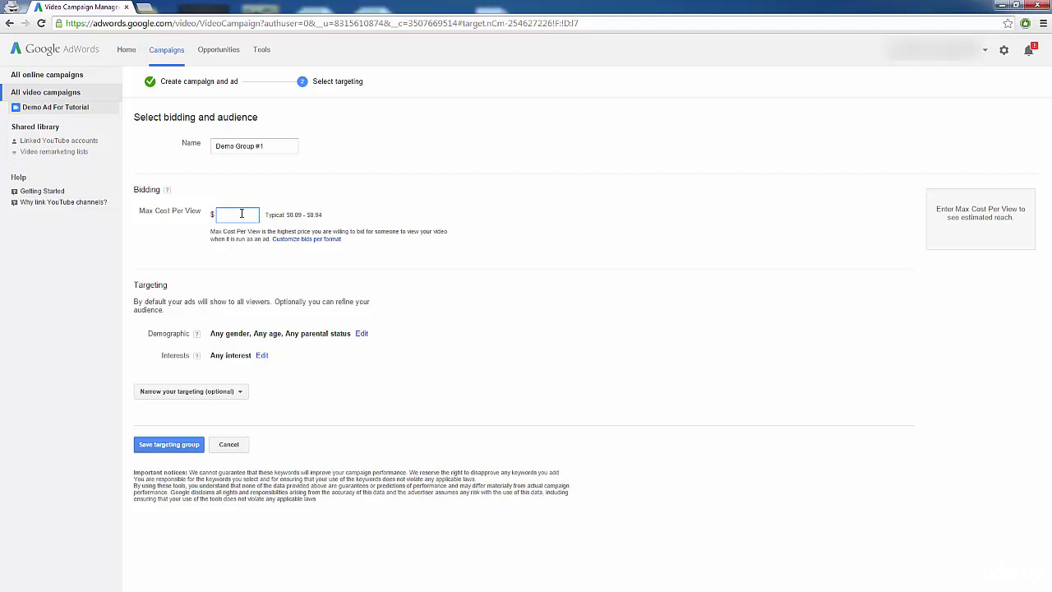
text(.05)
click(310, 240)
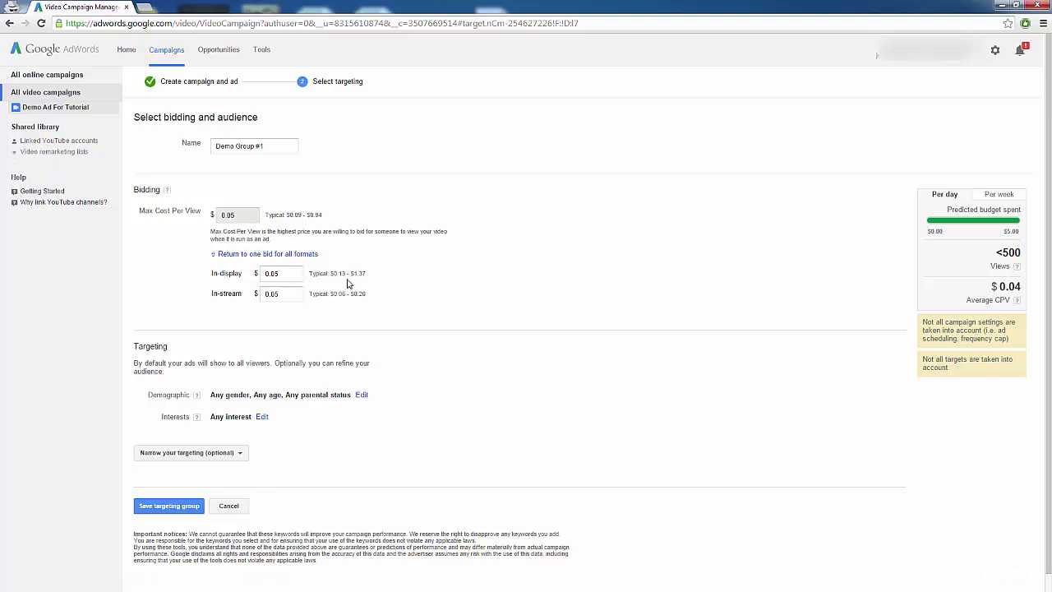
click(301, 254)
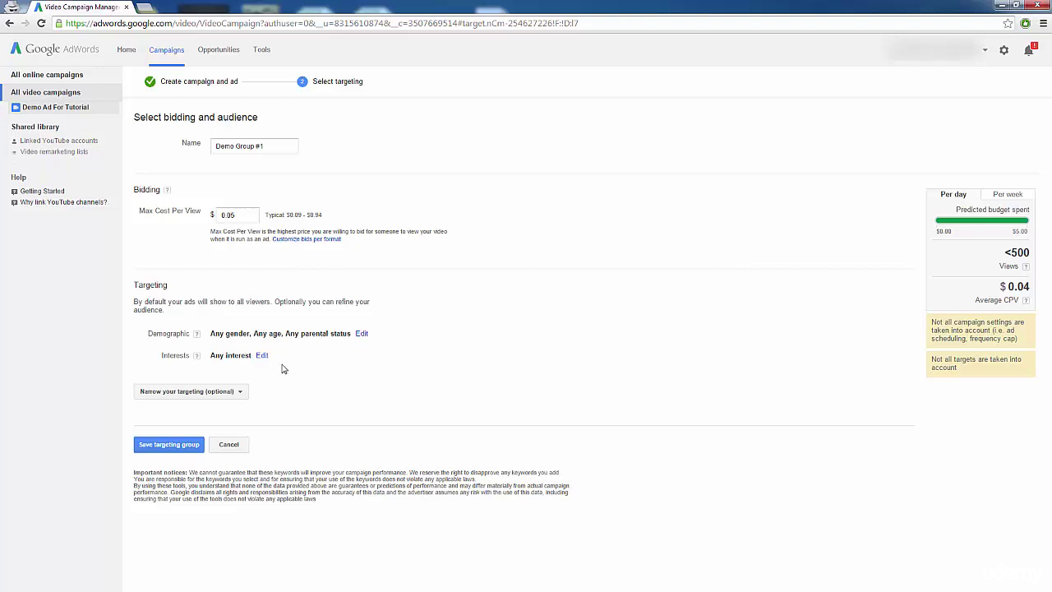
- Exclude ages 35-44, 45-54, 55-64 and 65+ and the Parent status from the demographic targeting
click(361, 334)
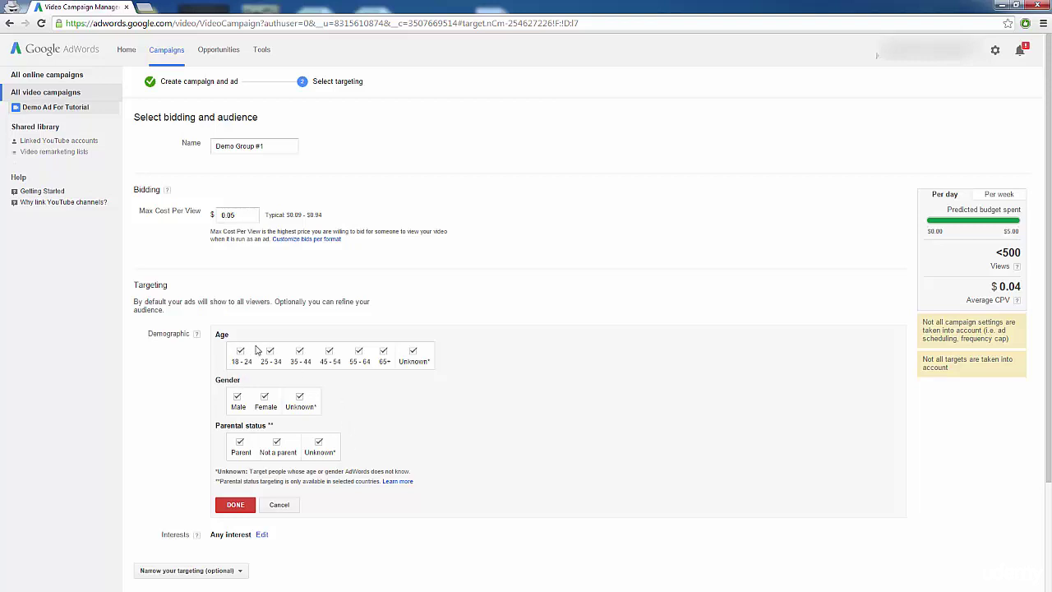
click(299, 351)
click(328, 351)
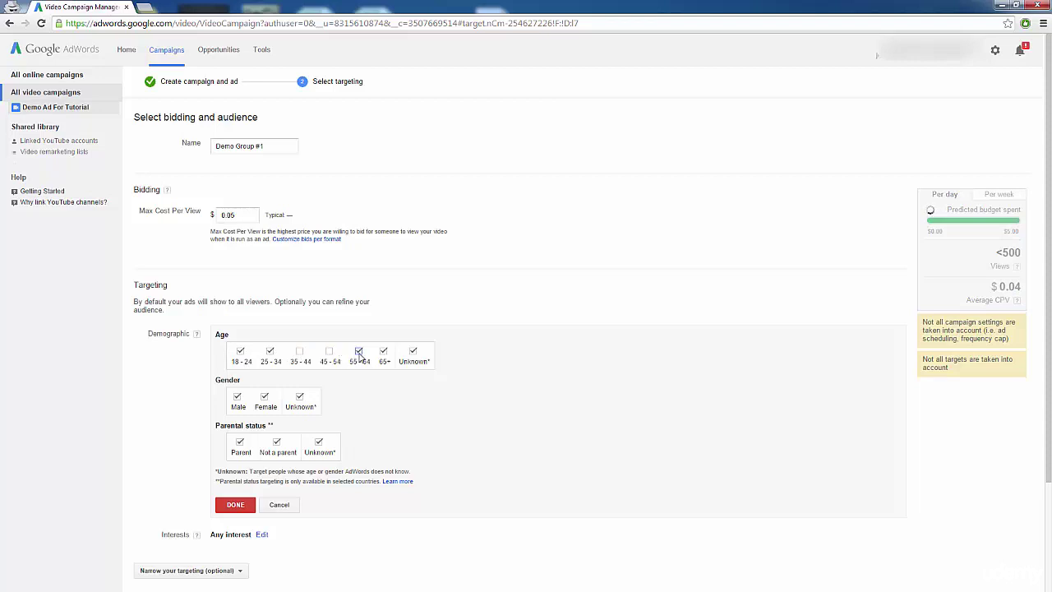
click(359, 351)
click(383, 351)
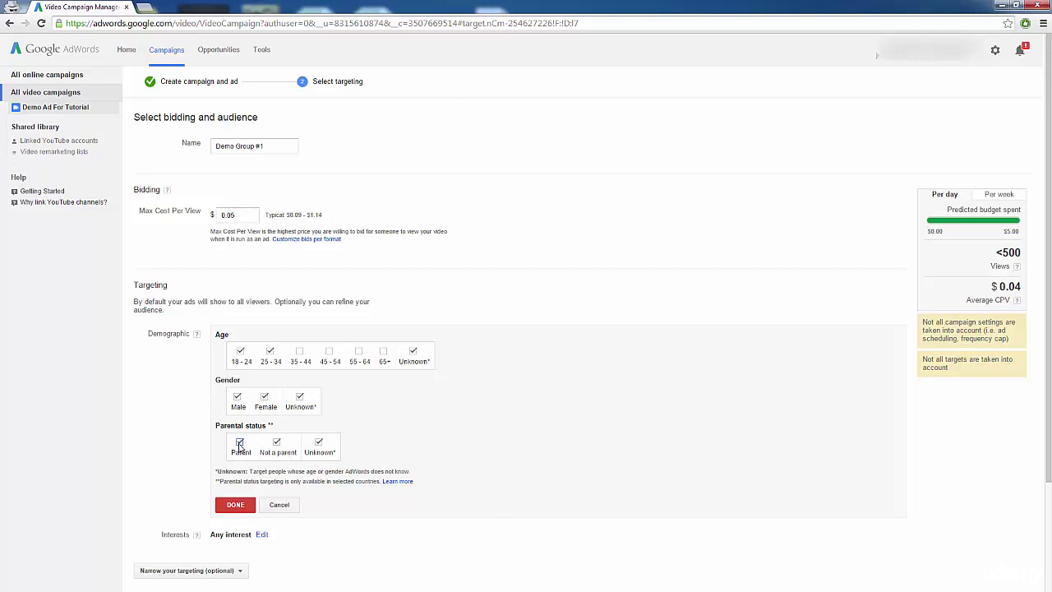
click(239, 443)
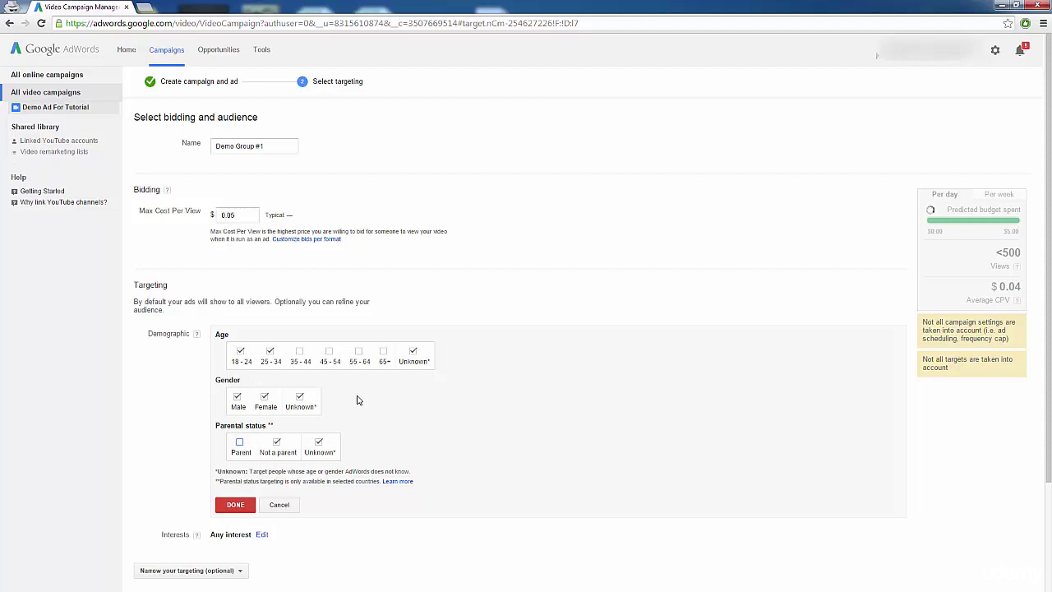
click(235, 505)
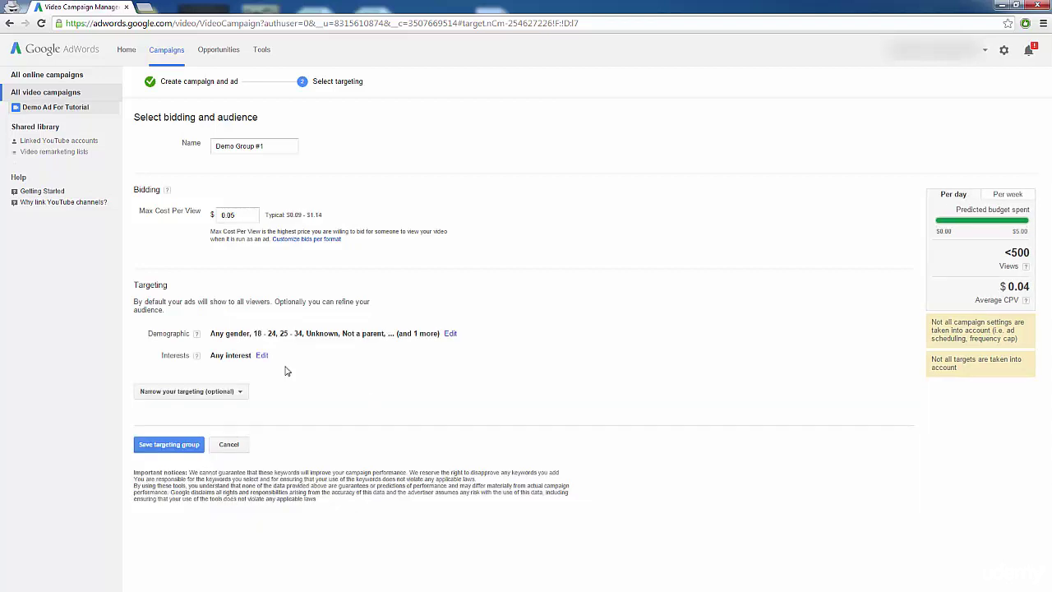
- Search the interests for "auto" and add the in-market audiences Auto Parts & Accessories and Auto Repair & Maintenance to the targeting
click(261, 355)
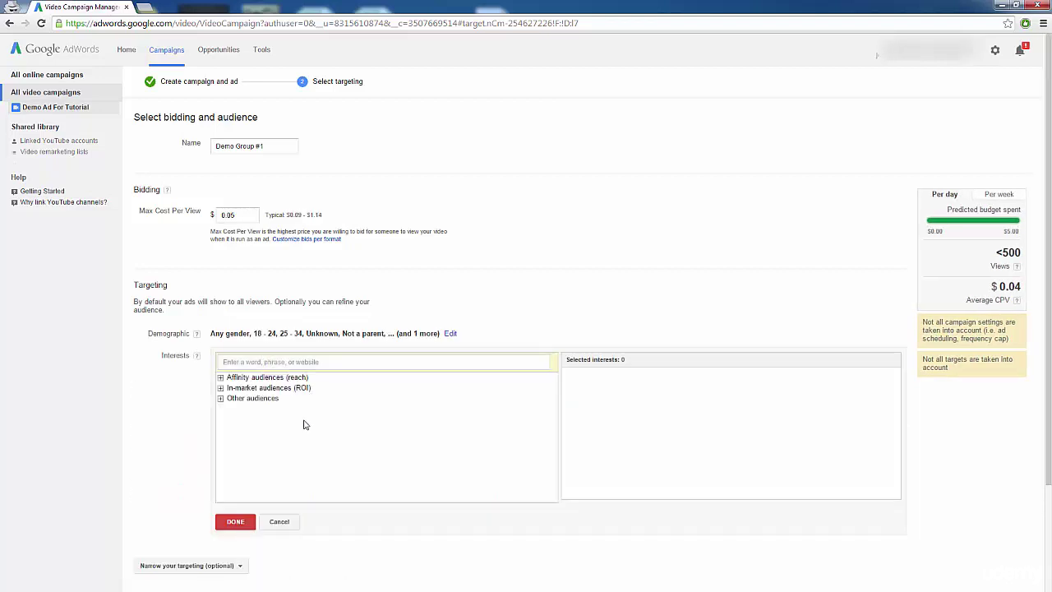
click(279, 363)
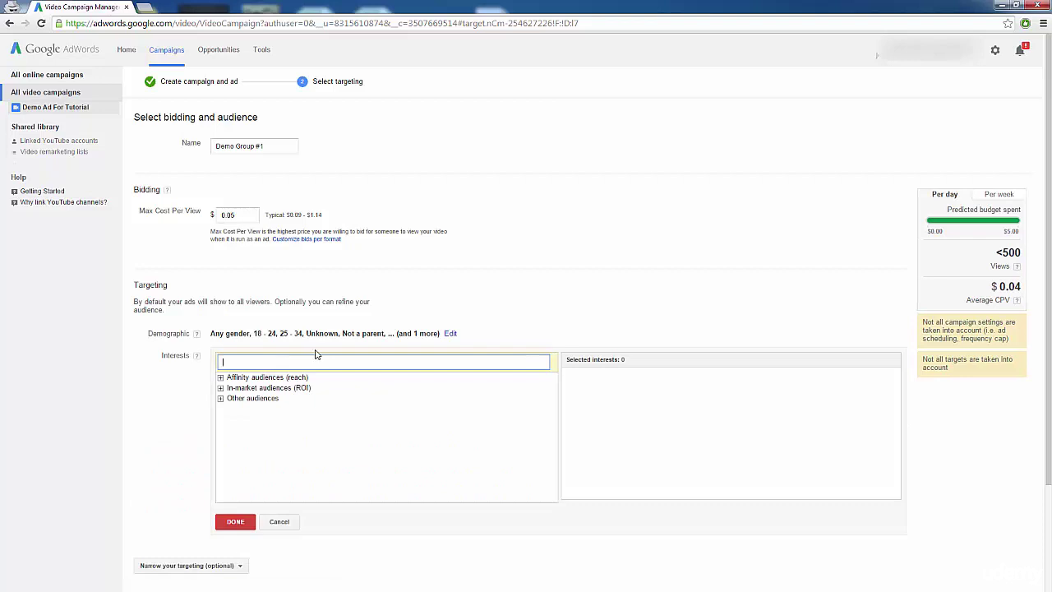
text(auto)
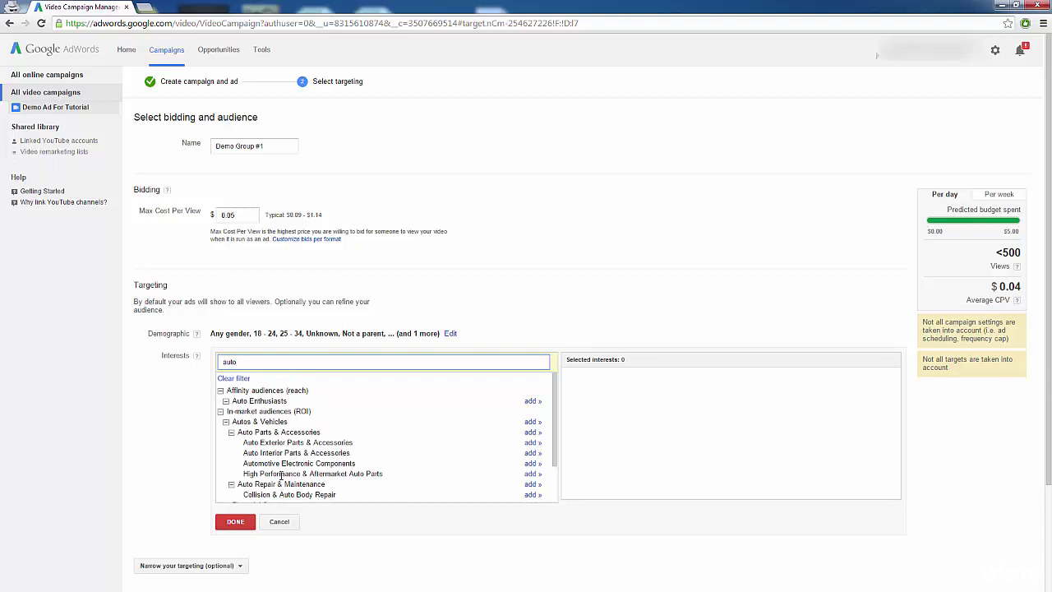
click(532, 433)
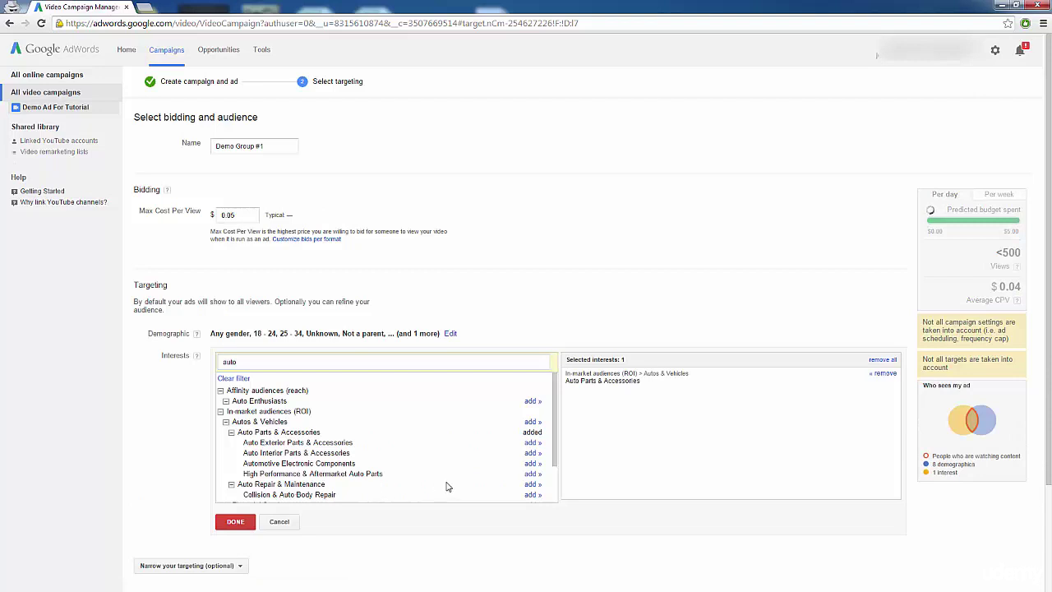
click(533, 484)
scroll(381, 454, down, 1)
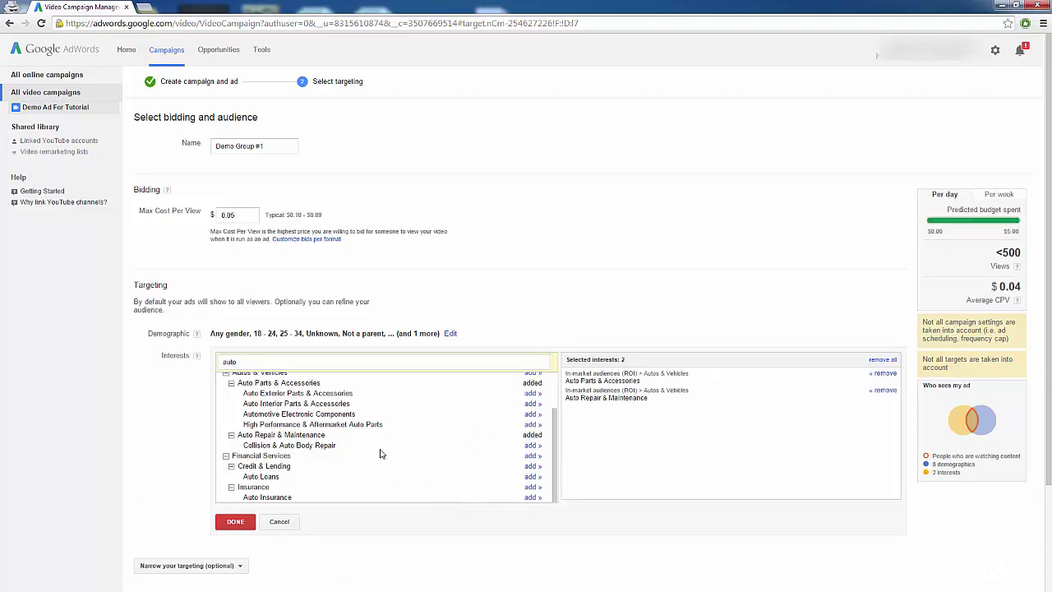
scroll(381, 453, up, 1)
click(235, 525)
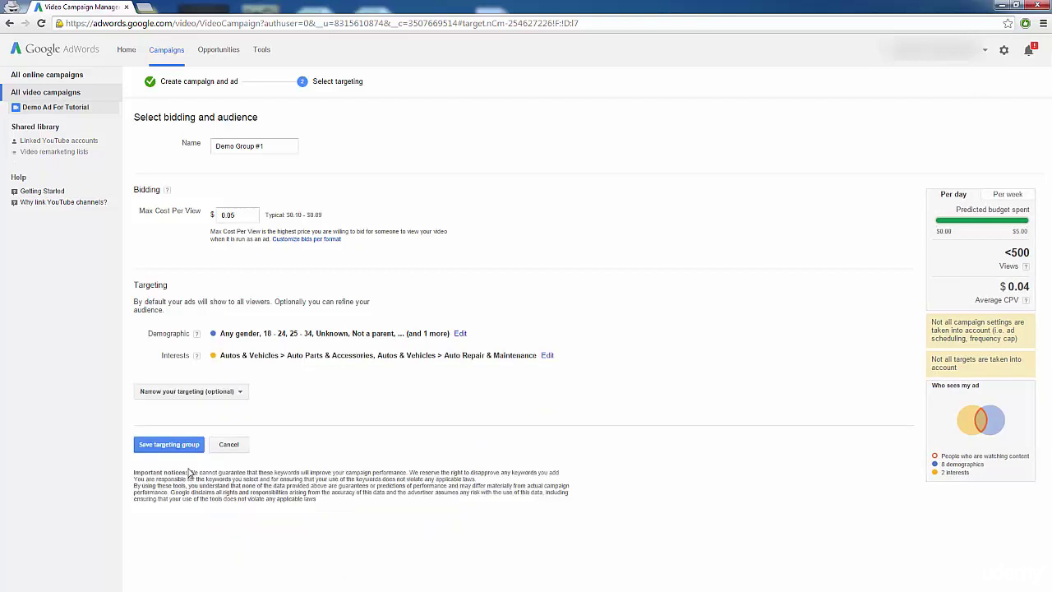